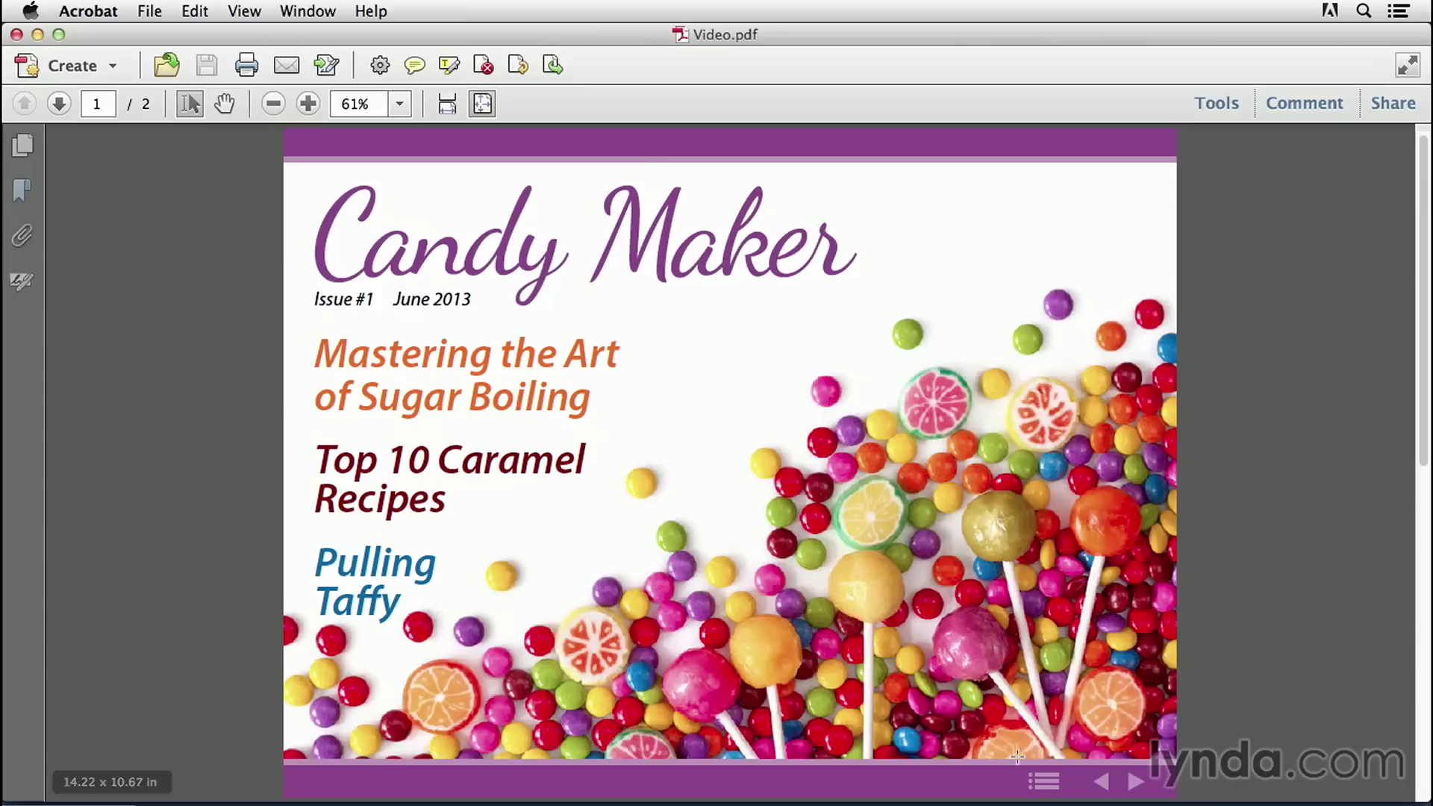
Step: On Acrobat's Contents page, pause the falling-candy video, rewind it, and resume playback
{"action": "left_click", "coordinate": [1135, 784]}
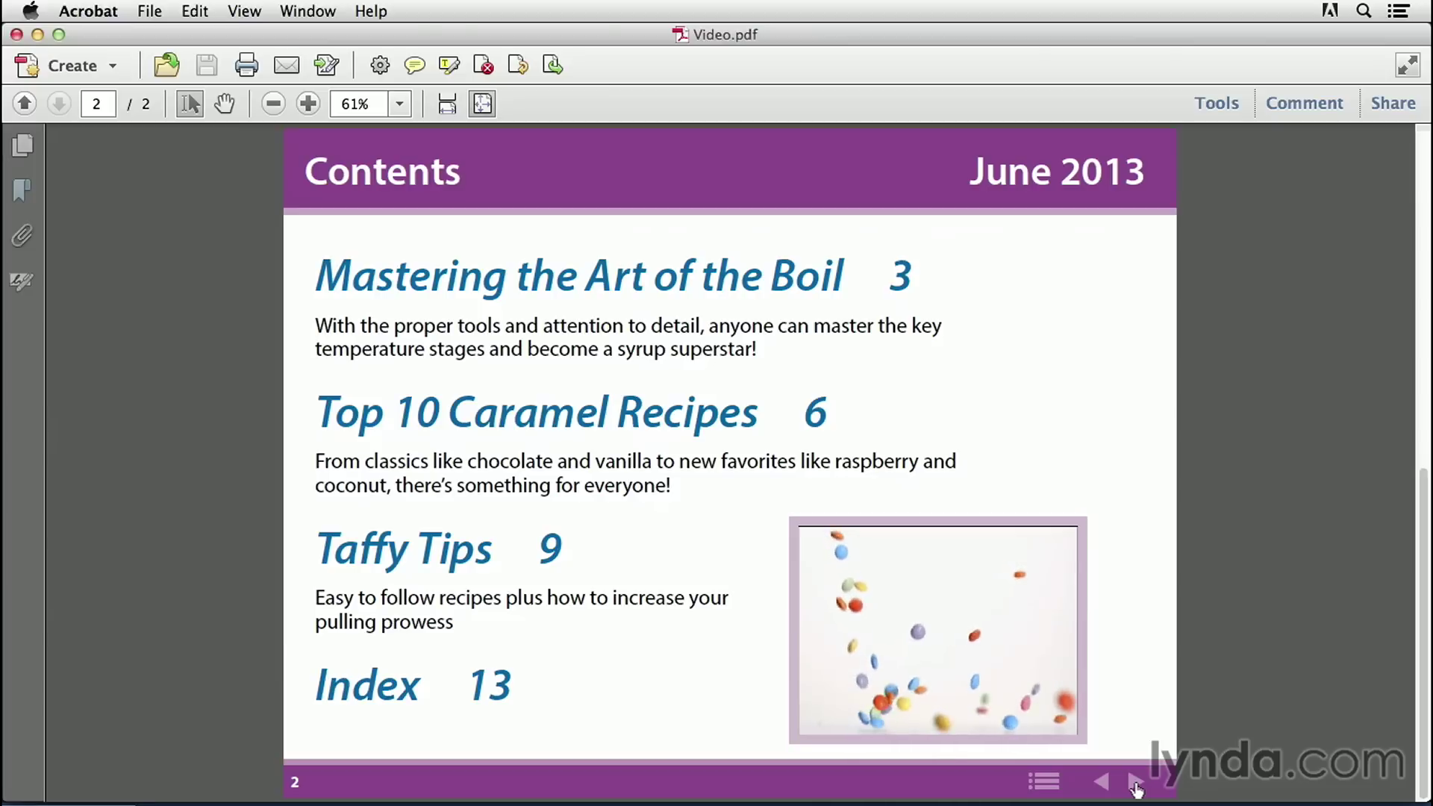
{"action": "mouse_move", "coordinate": [1030, 718]}
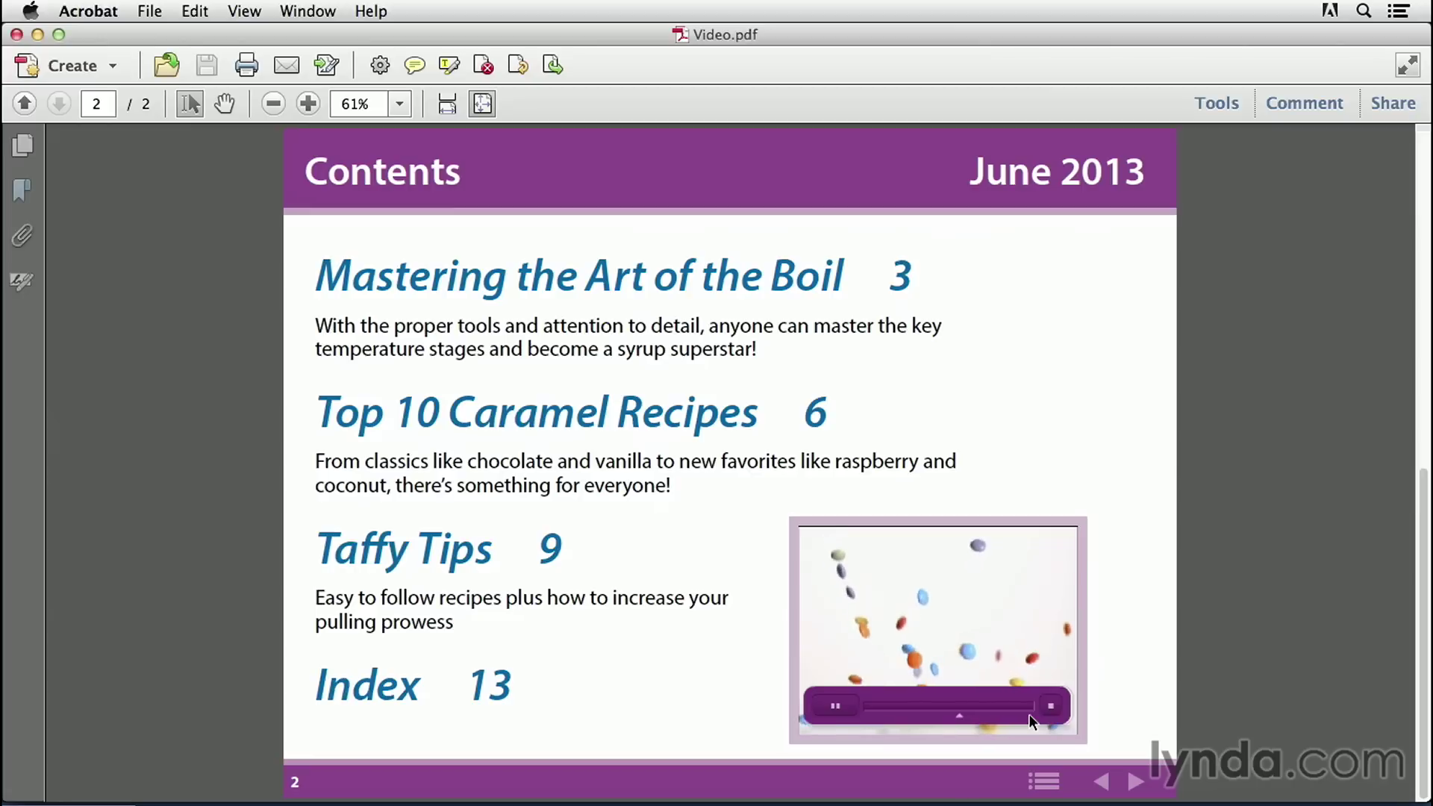
{"action": "left_click", "coordinate": [839, 712]}
{"action": "left_click_drag", "start_coordinate": [978, 715], "coordinate": [920, 714]}
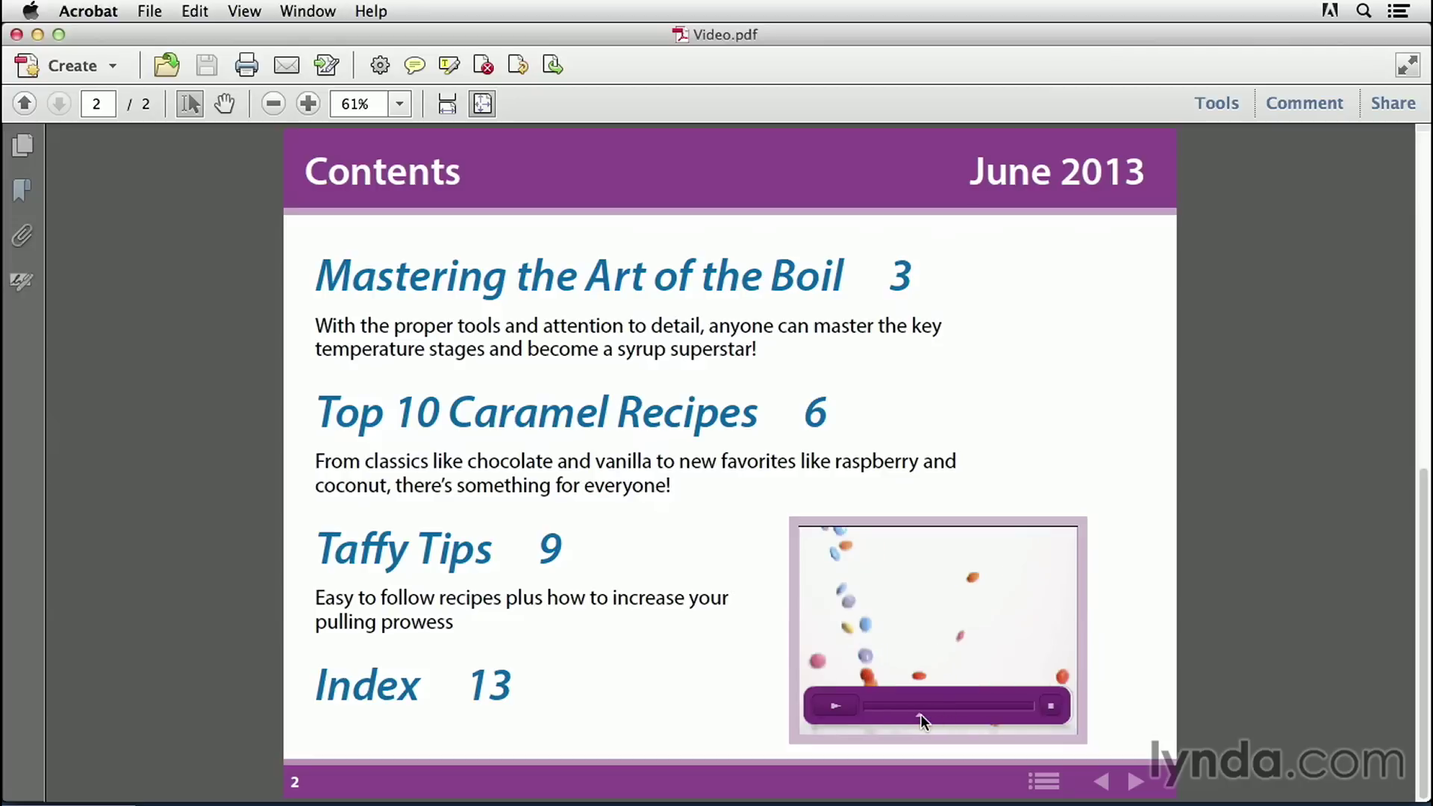
{"action": "left_click", "coordinate": [850, 706]}
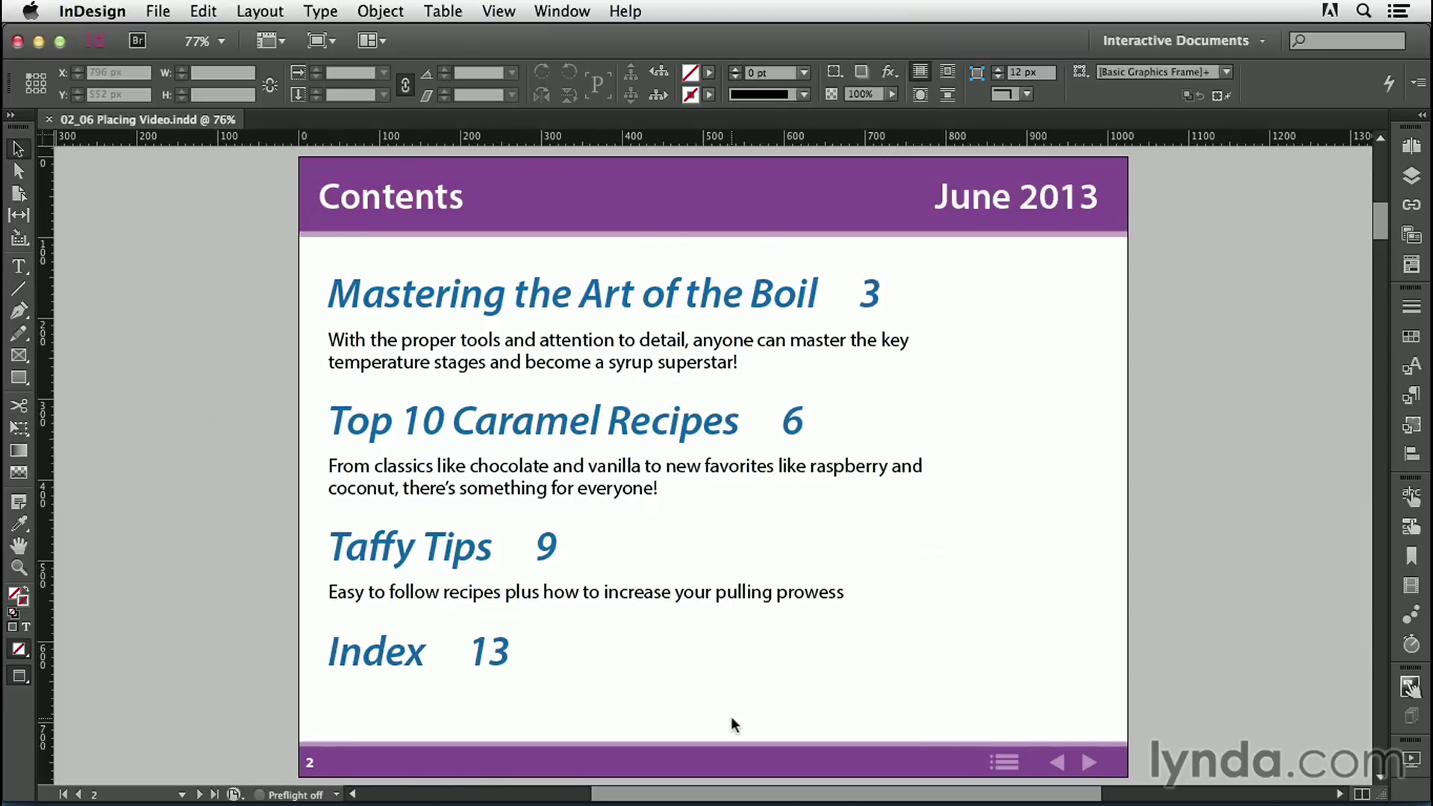
Step: Place falling candy.mp4 on the Contents page beside Taffy Tips
{"action": "key", "text": "super+d"}
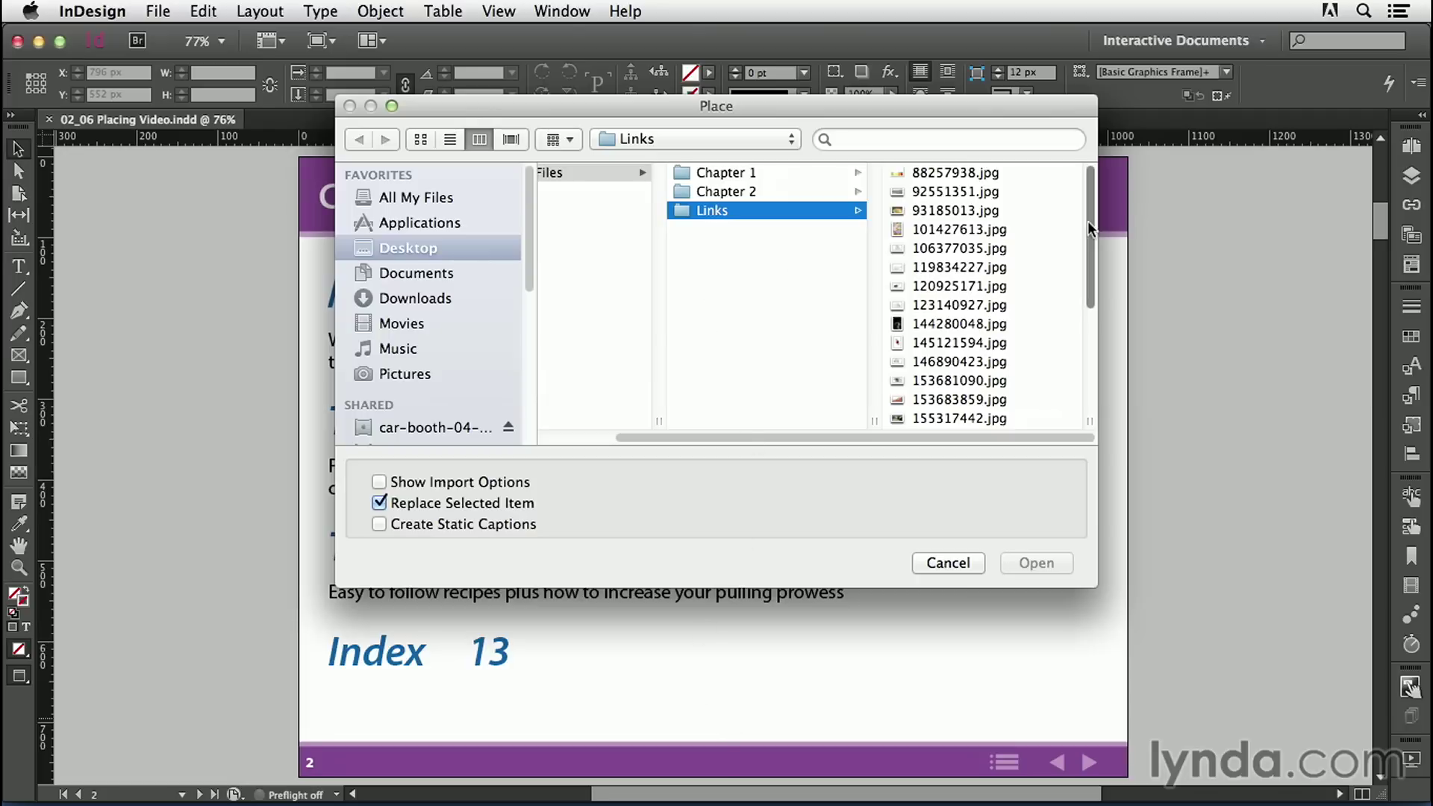
{"action": "left_click_drag", "start_coordinate": [1090, 235], "coordinate": [1078, 329]}
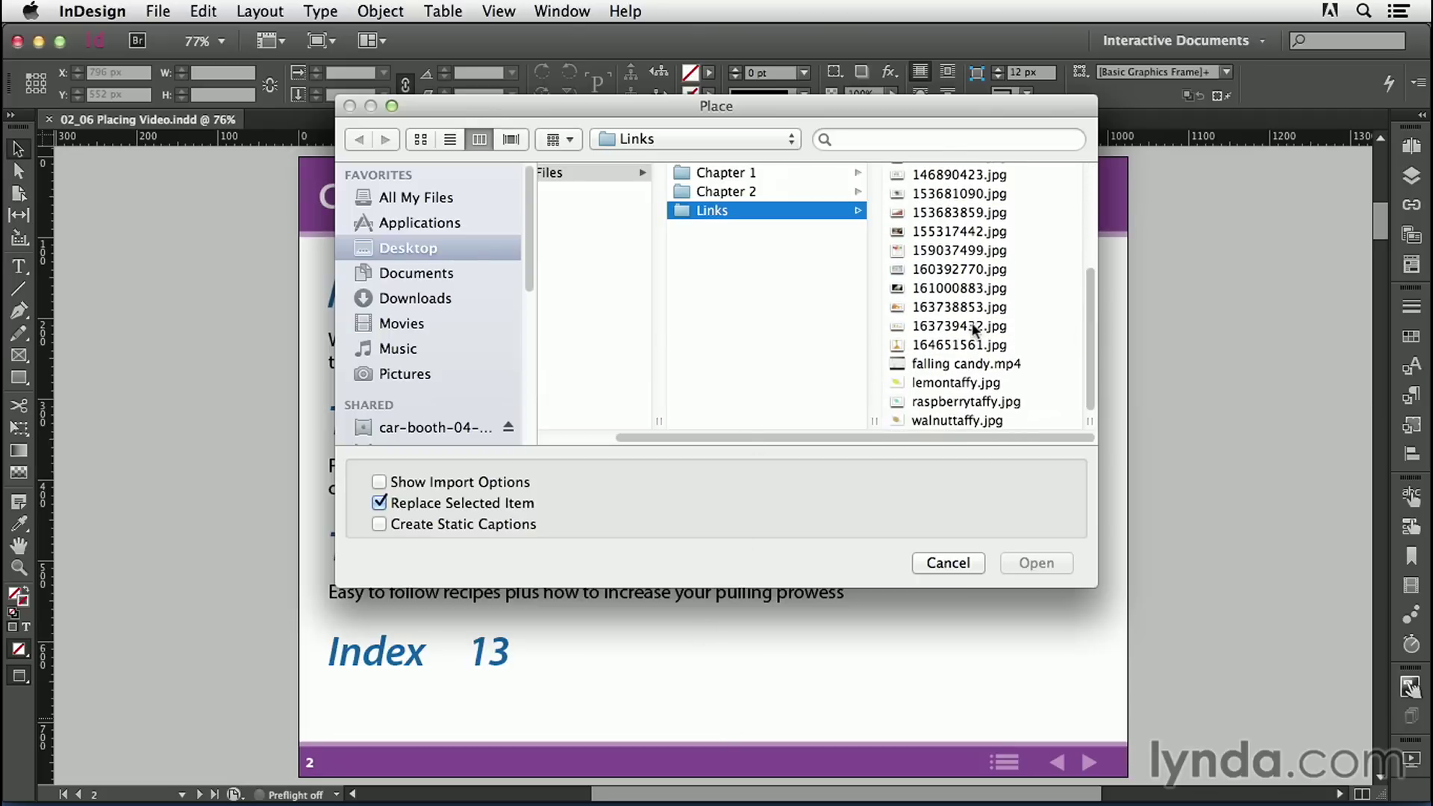
{"action": "left_click", "coordinate": [946, 364]}
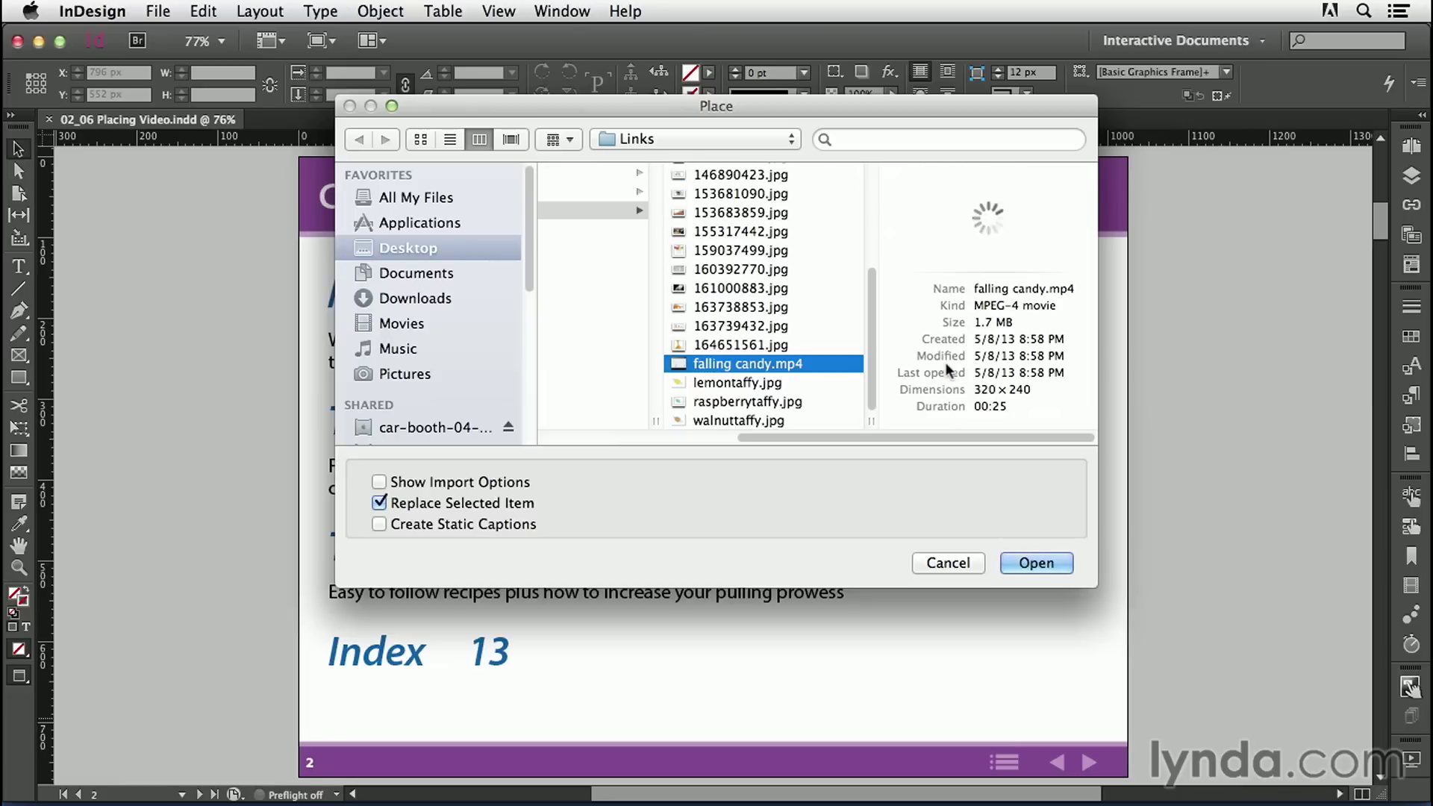
{"action": "left_click", "coordinate": [1032, 563]}
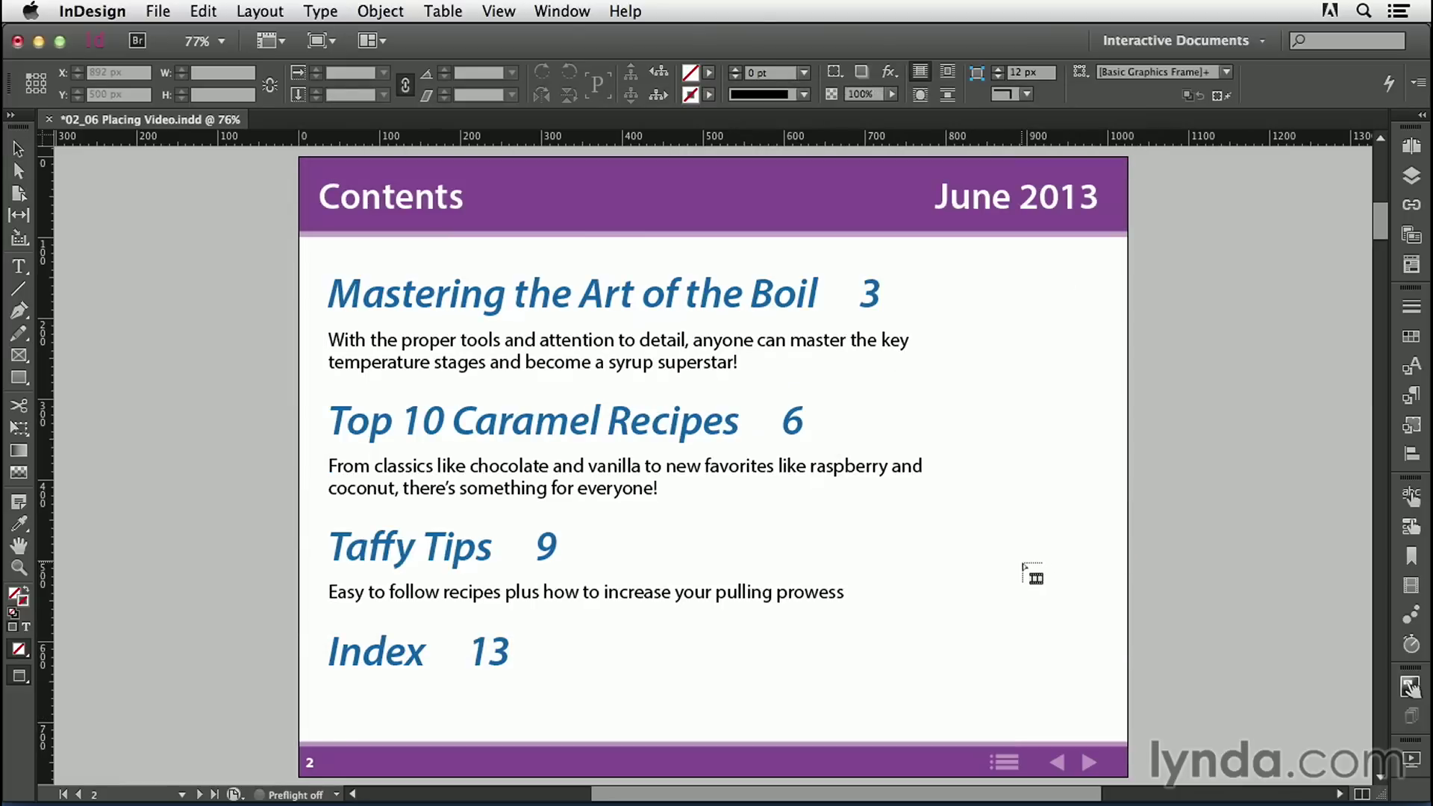
{"action": "left_click", "coordinate": [804, 534]}
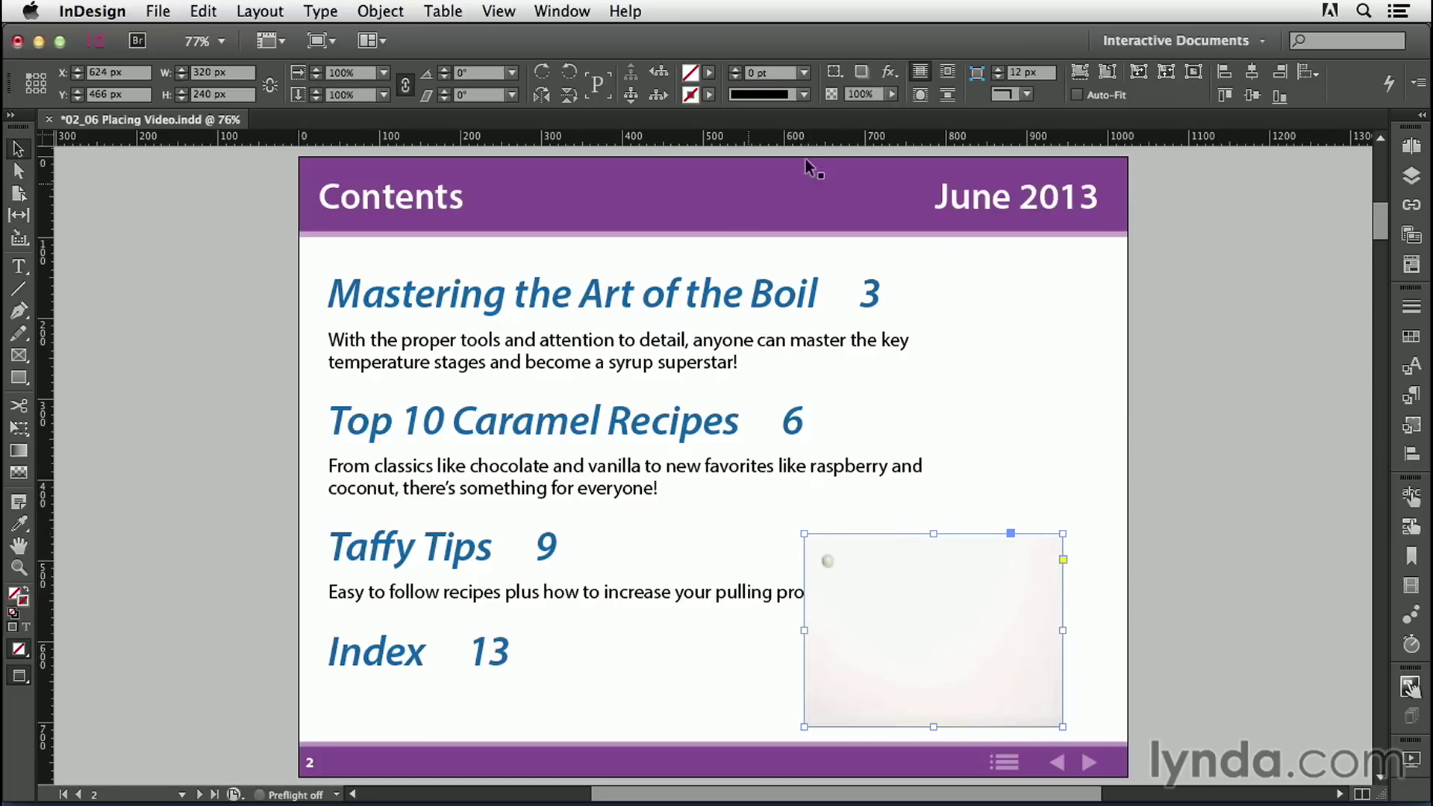
Step: Apply bounding-box text wrap and a 10 pt purple stroke at 30% tint, aligned outside
{"action": "left_click", "coordinate": [948, 72]}
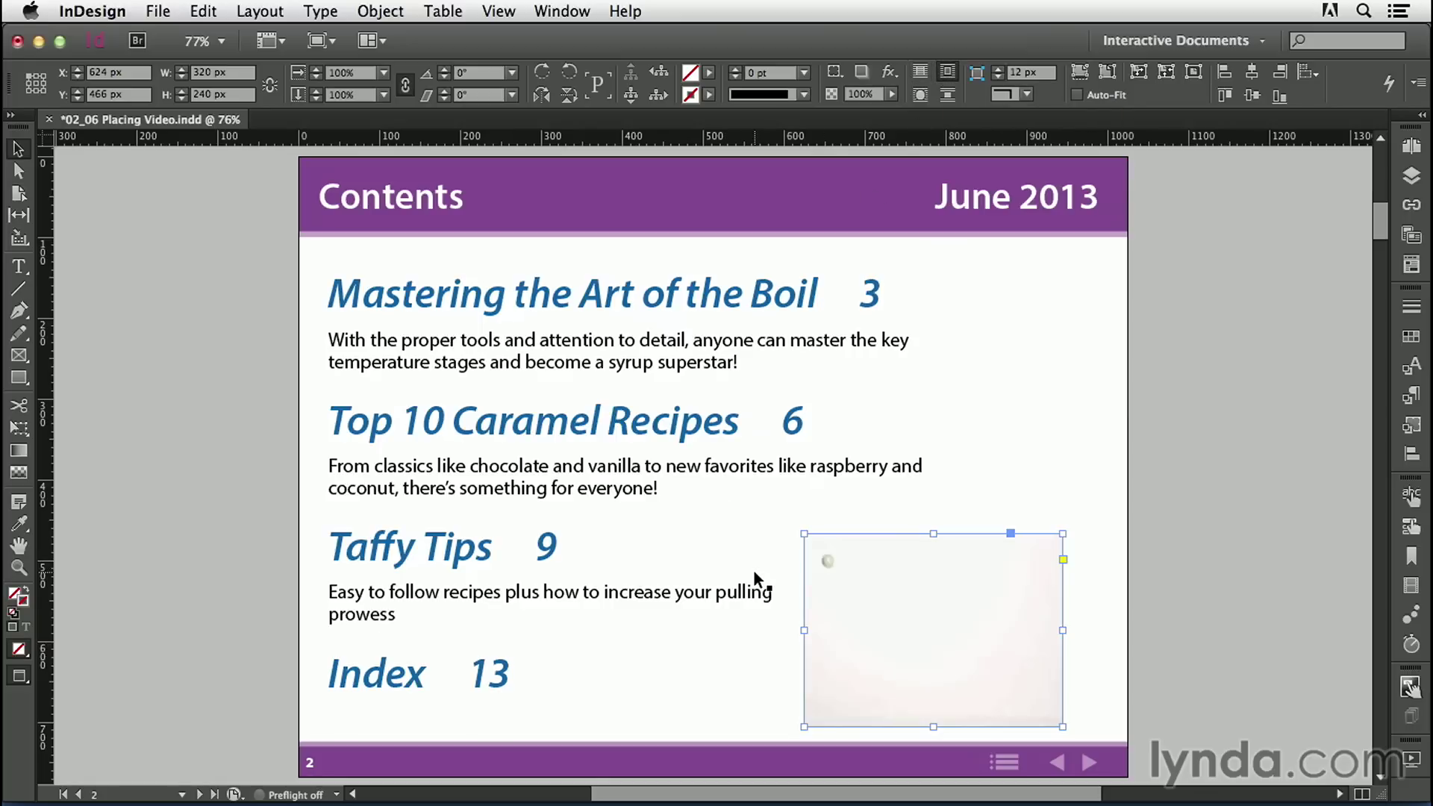
{"action": "left_click", "coordinate": [735, 70]}
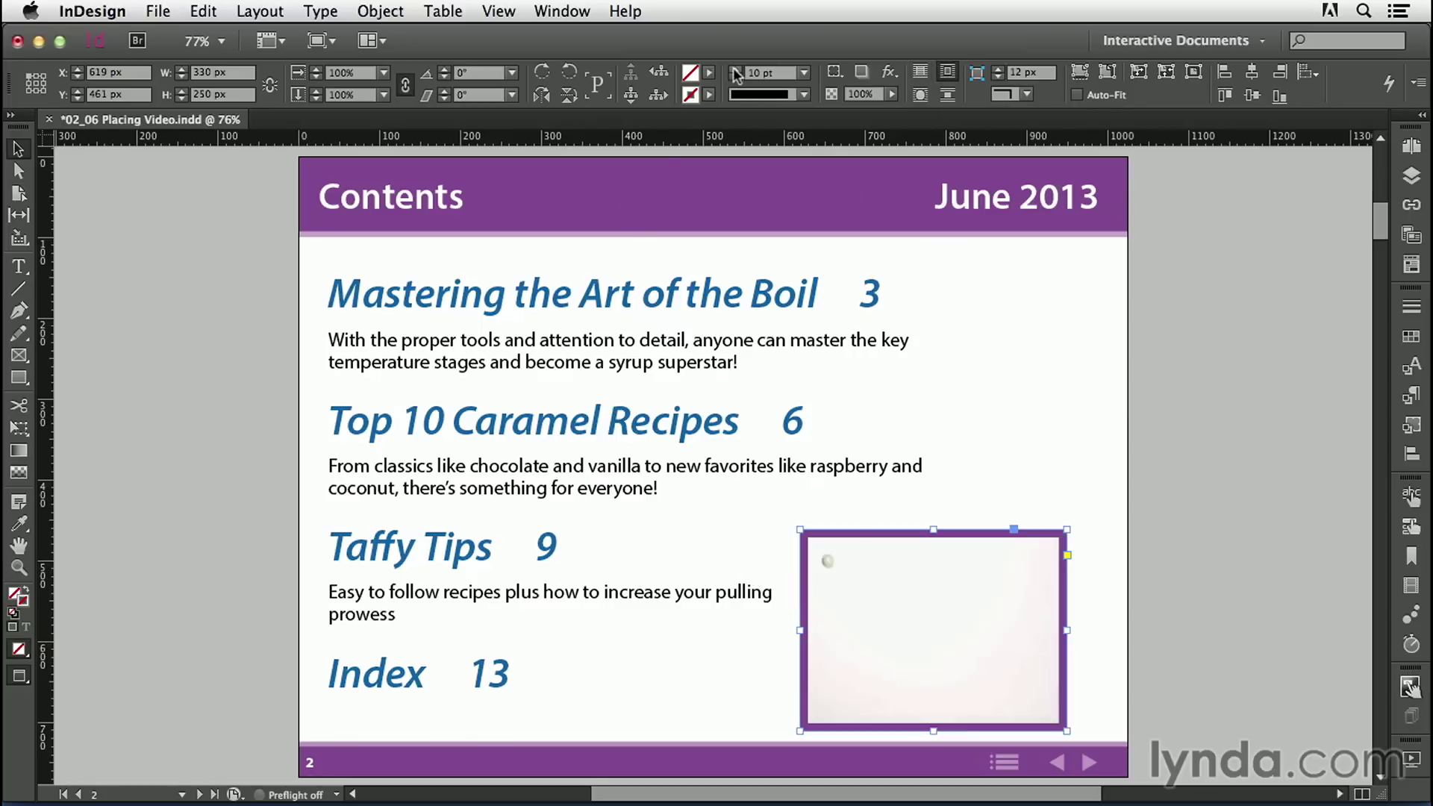
{"action": "left_click", "coordinate": [709, 94]}
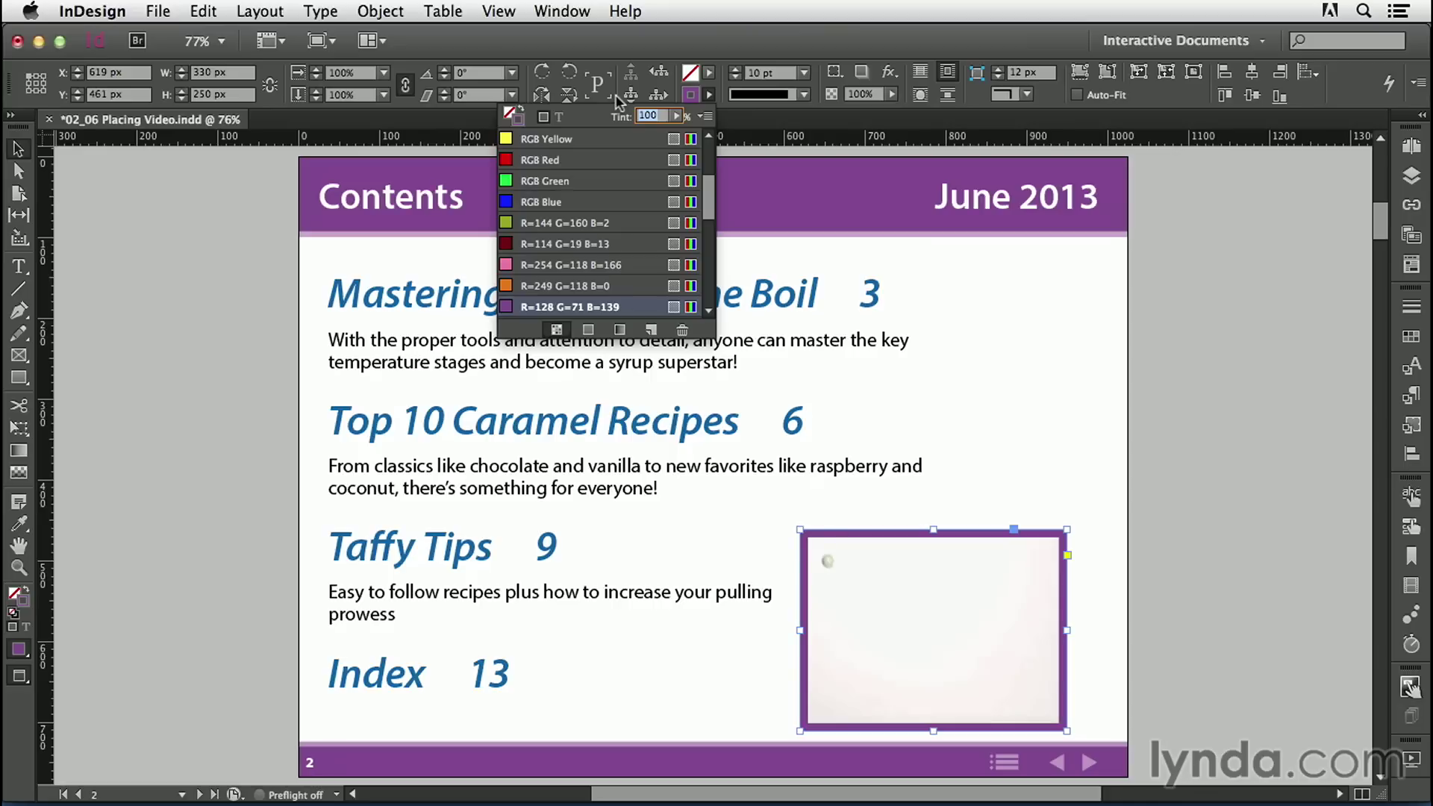
{"action": "type", "text": "30"}
{"action": "key", "text": "Return"}
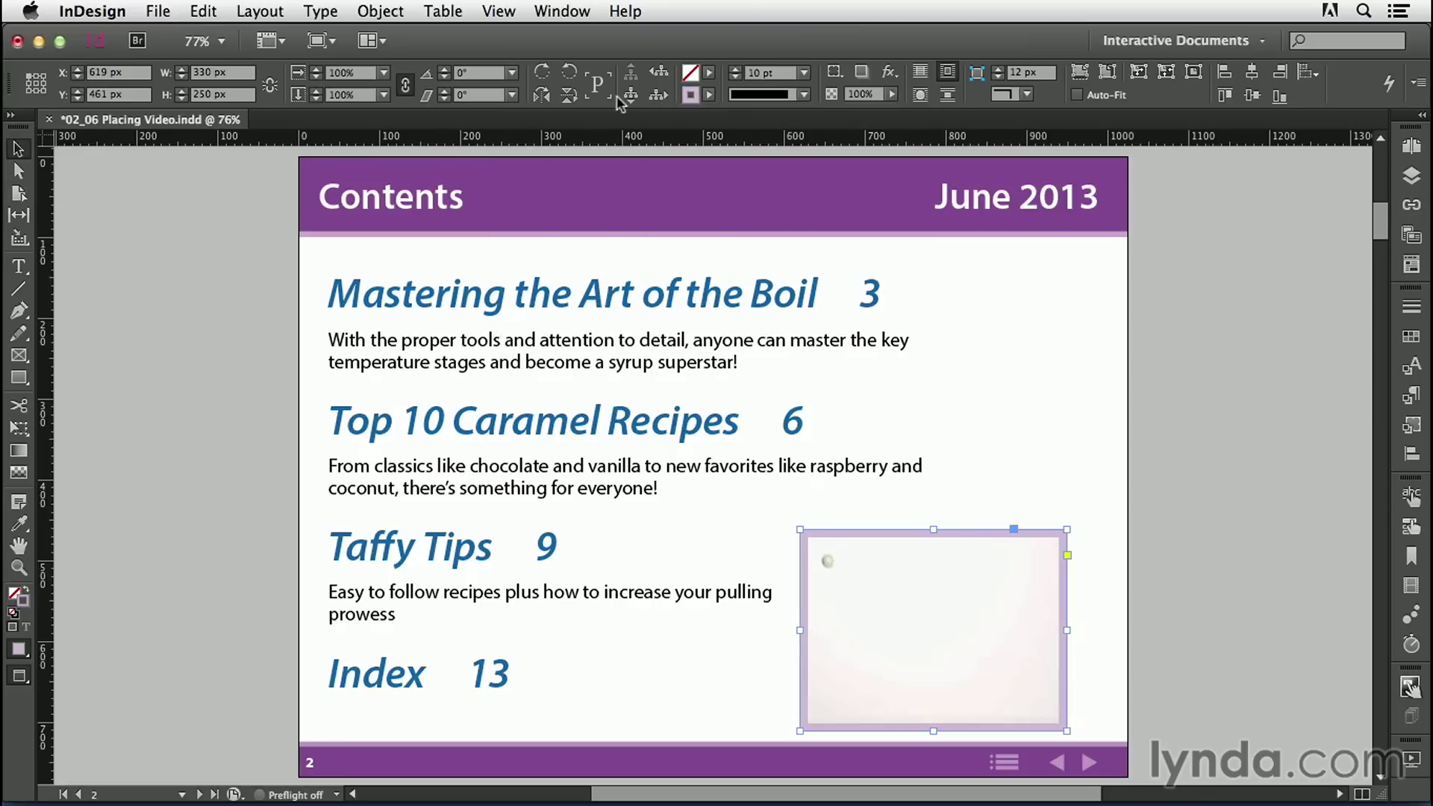
{"action": "left_click", "coordinate": [1409, 314]}
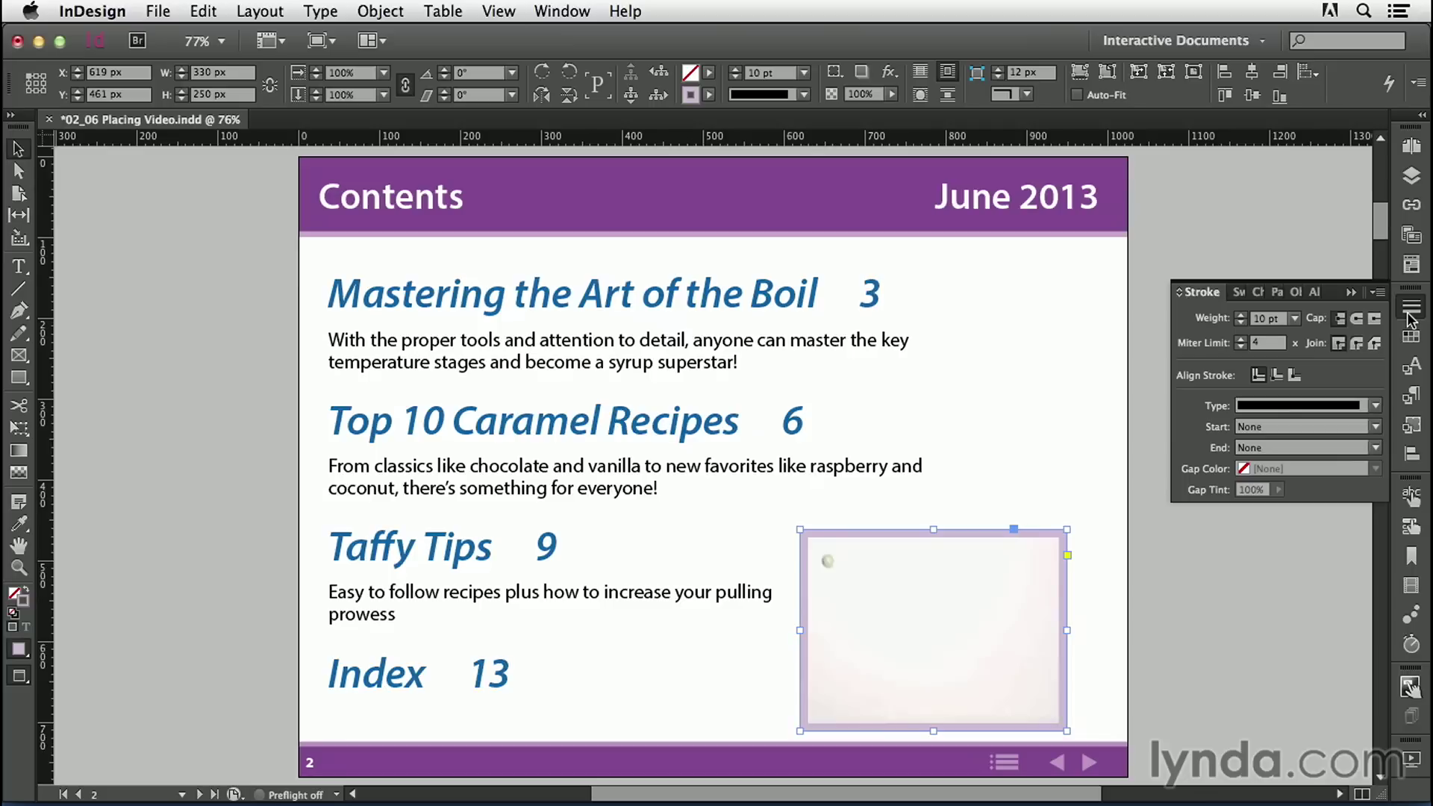
{"action": "left_click", "coordinate": [1295, 376]}
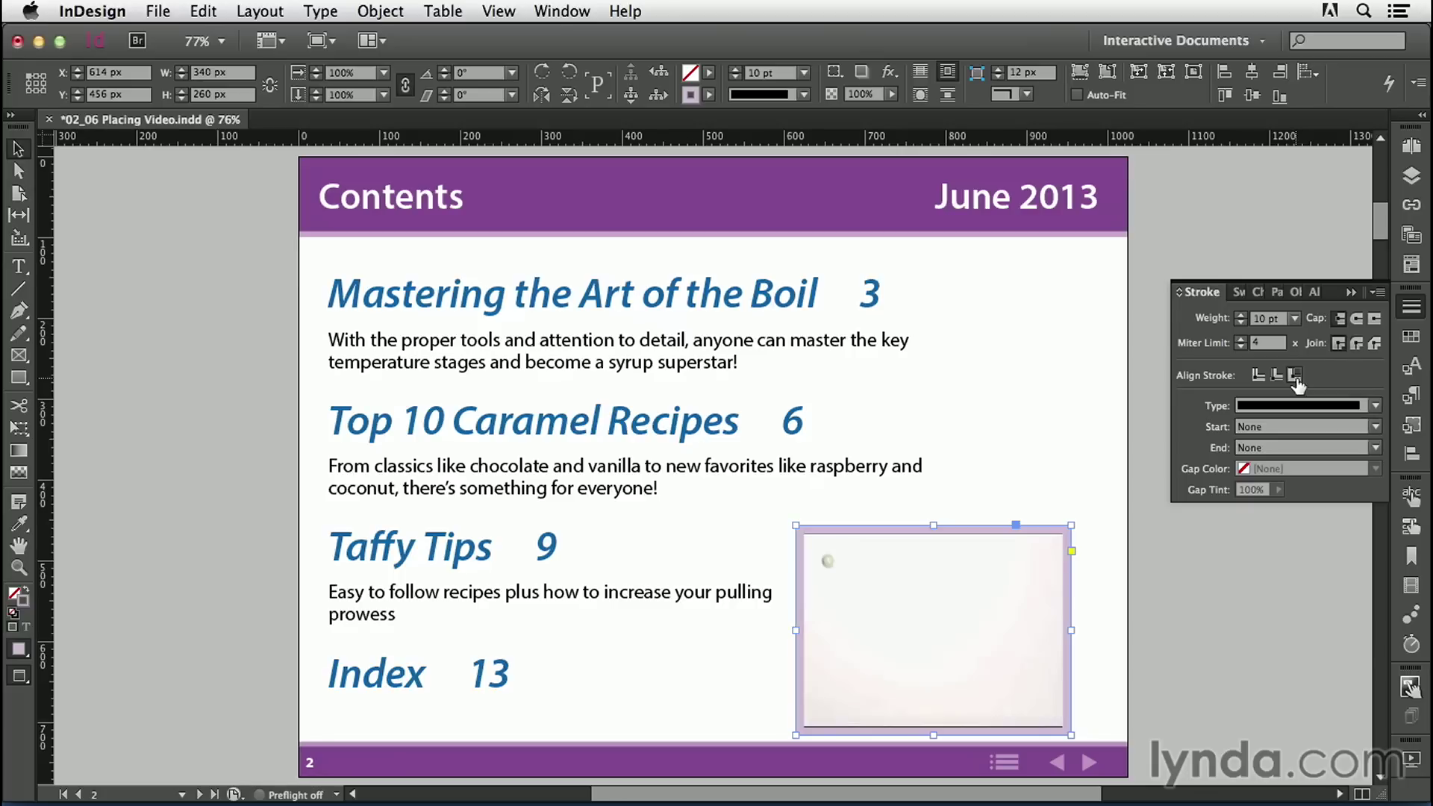
{"action": "left_click", "coordinate": [1410, 586]}
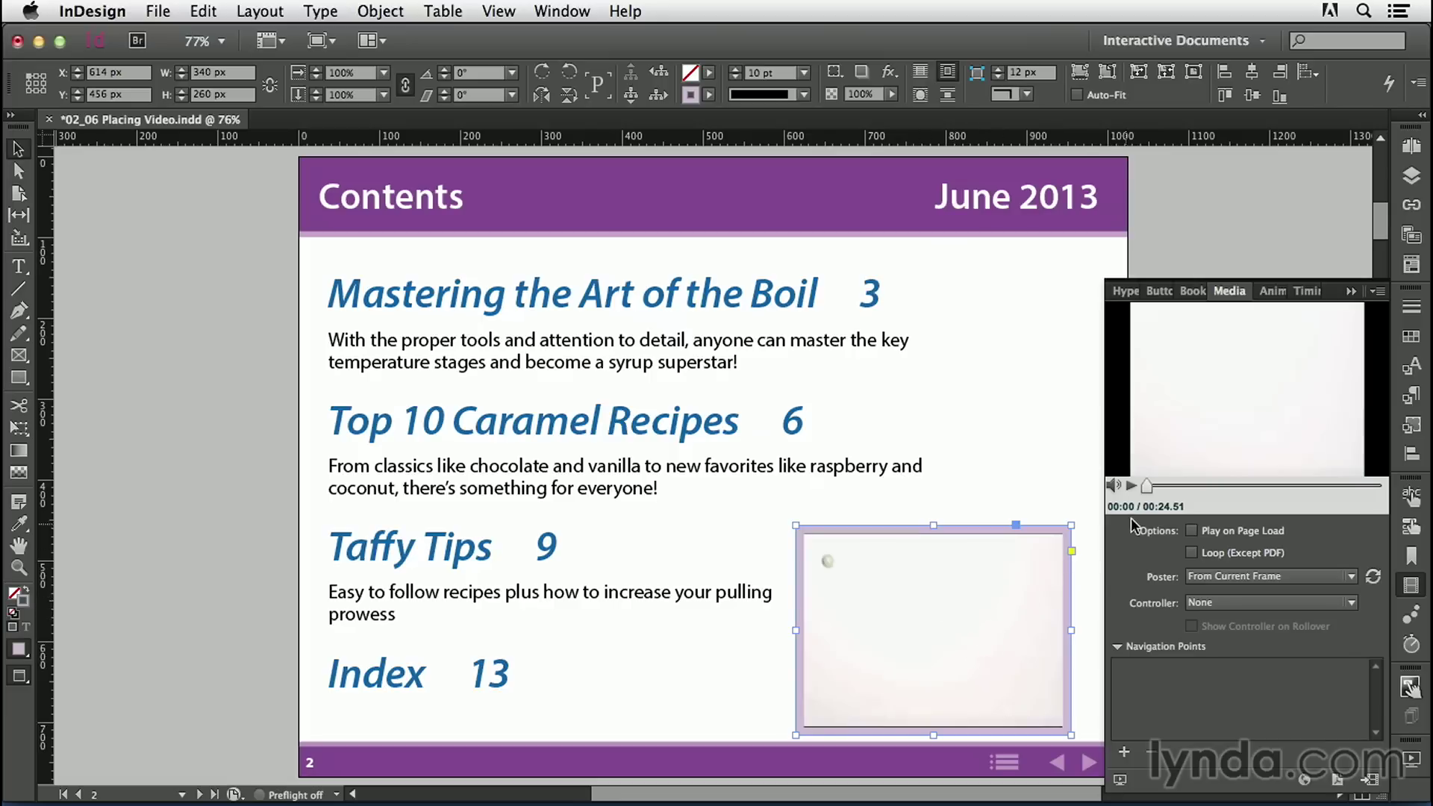
Step: Use a later frame as poster, enable Play on Page Load, and show SkinOverPlaySeekStop controller on rollover
{"action": "left_click_drag", "start_coordinate": [1146, 486], "coordinate": [1232, 488]}
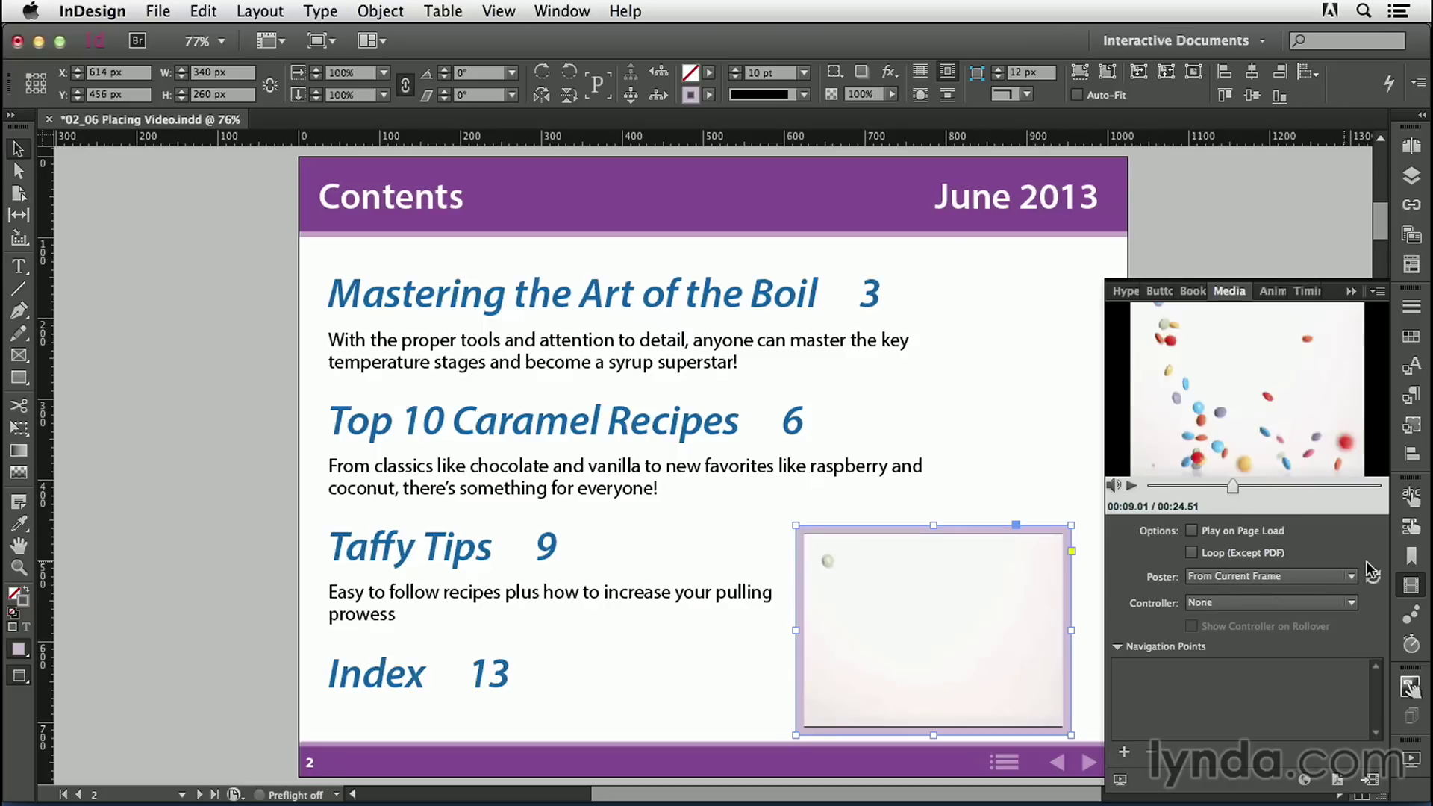
{"action": "left_click", "coordinate": [1373, 577]}
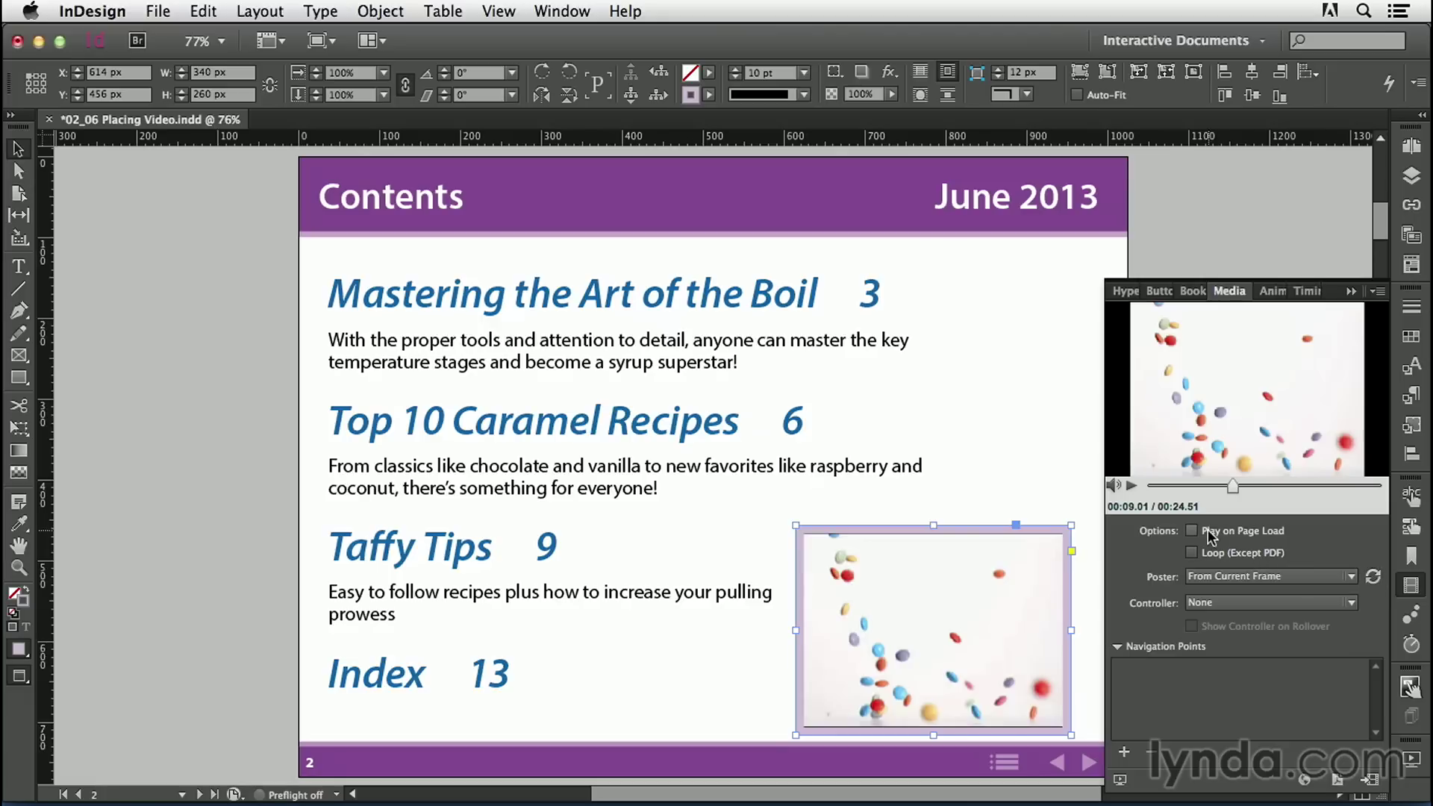
{"action": "left_click", "coordinate": [1257, 531]}
{"action": "left_click", "coordinate": [1235, 602]}
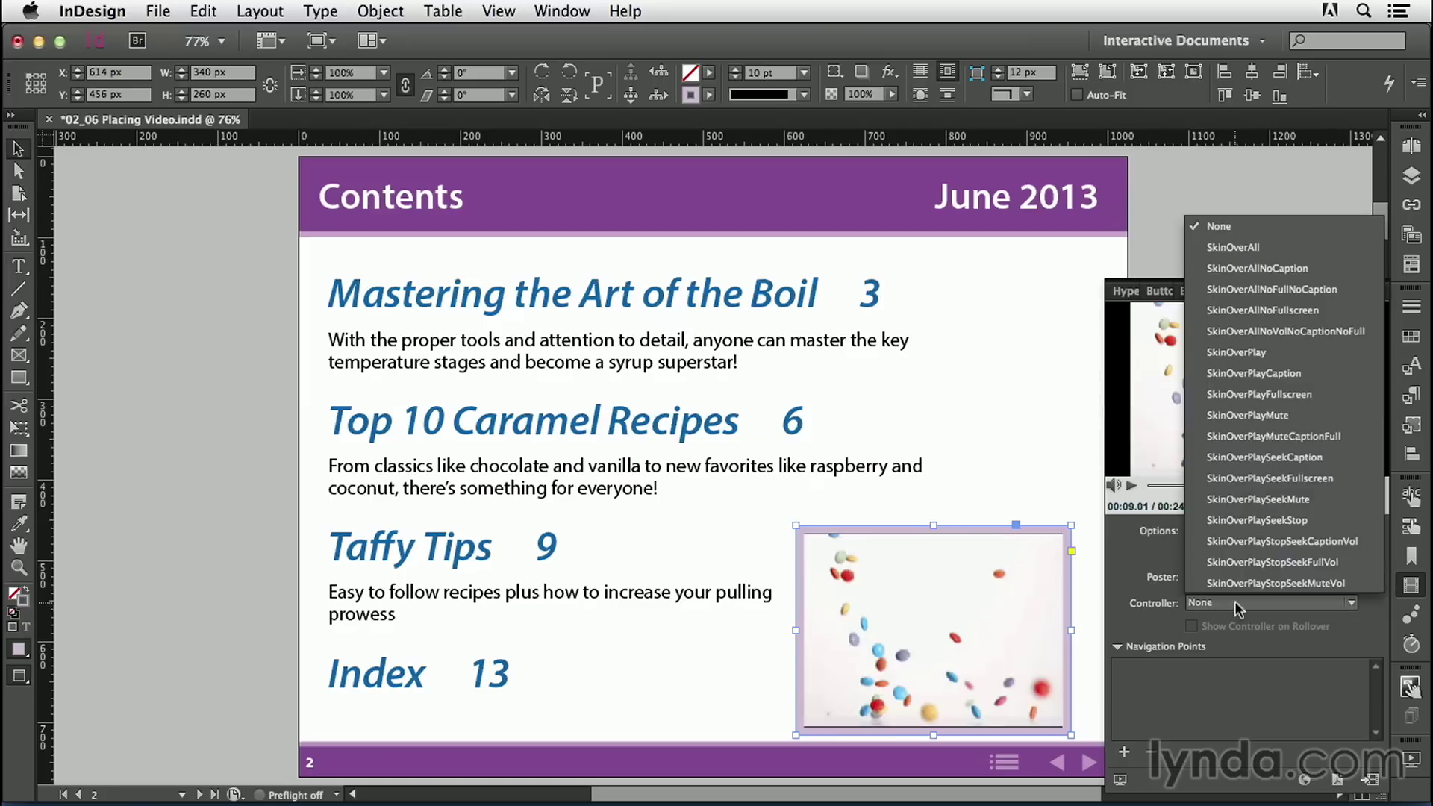
{"action": "left_click", "coordinate": [1237, 521]}
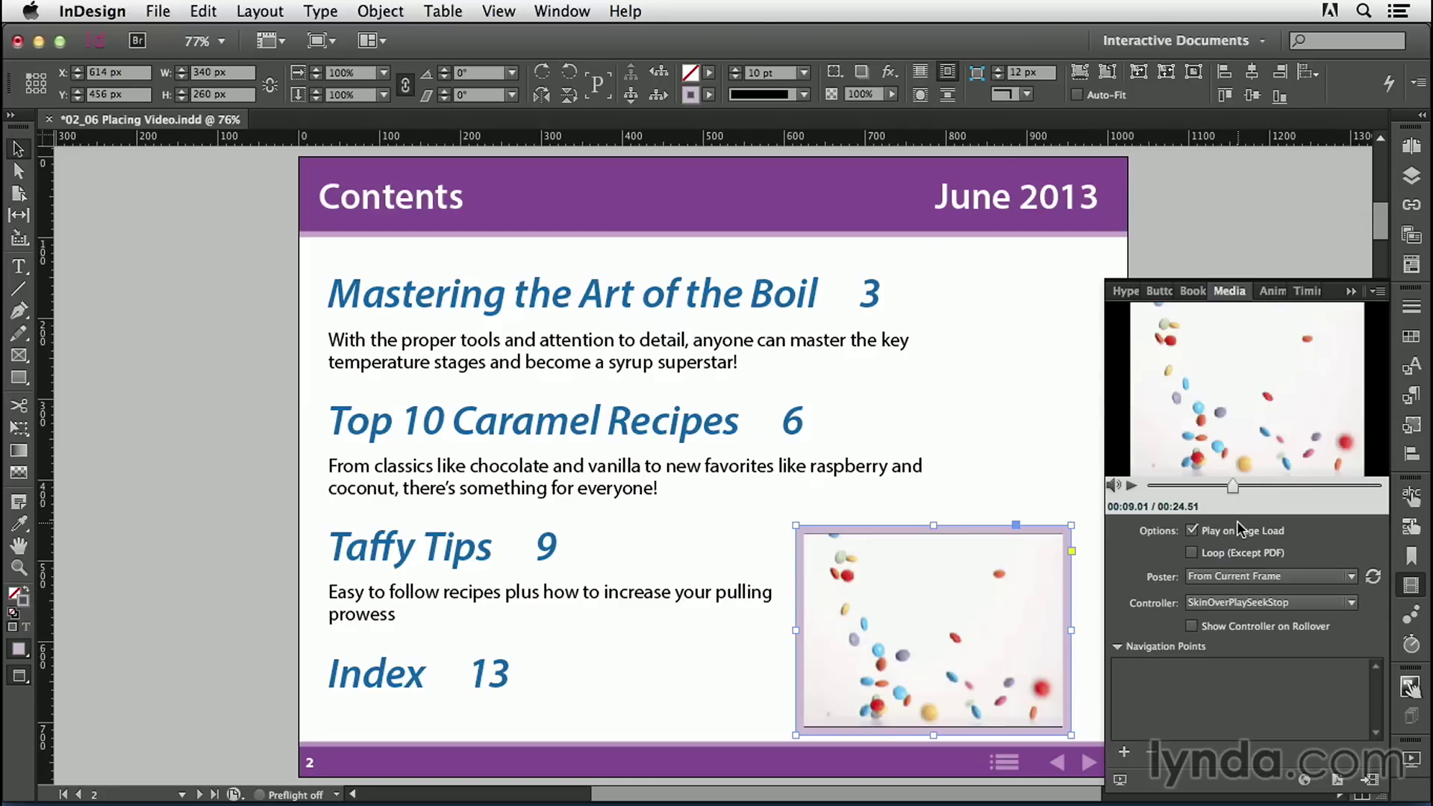
{"action": "left_click", "coordinate": [1257, 628]}
{"action": "left_click", "coordinate": [1412, 761]}
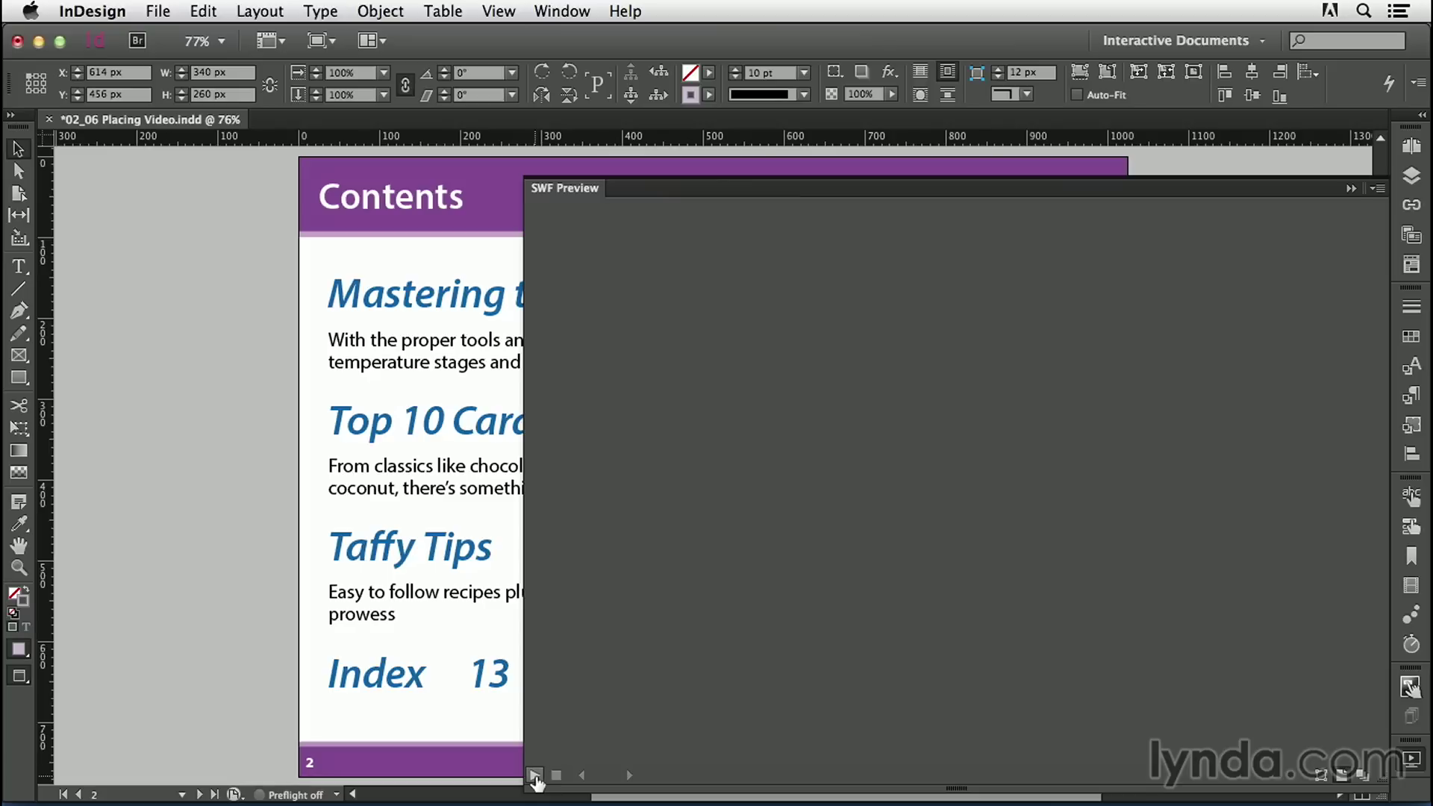
{"action": "left_click", "coordinate": [534, 775]}
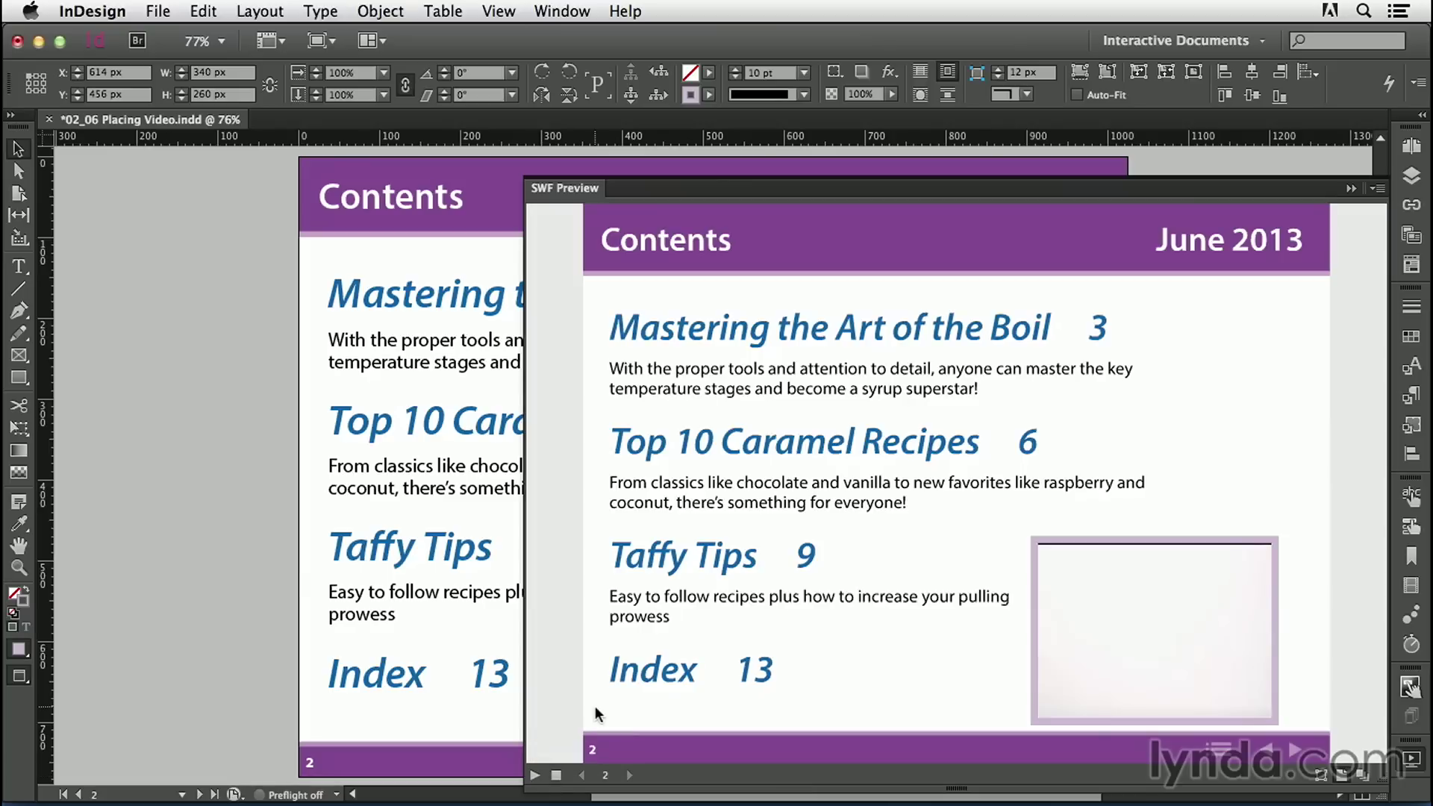
{"action": "mouse_move", "coordinate": [1062, 656]}
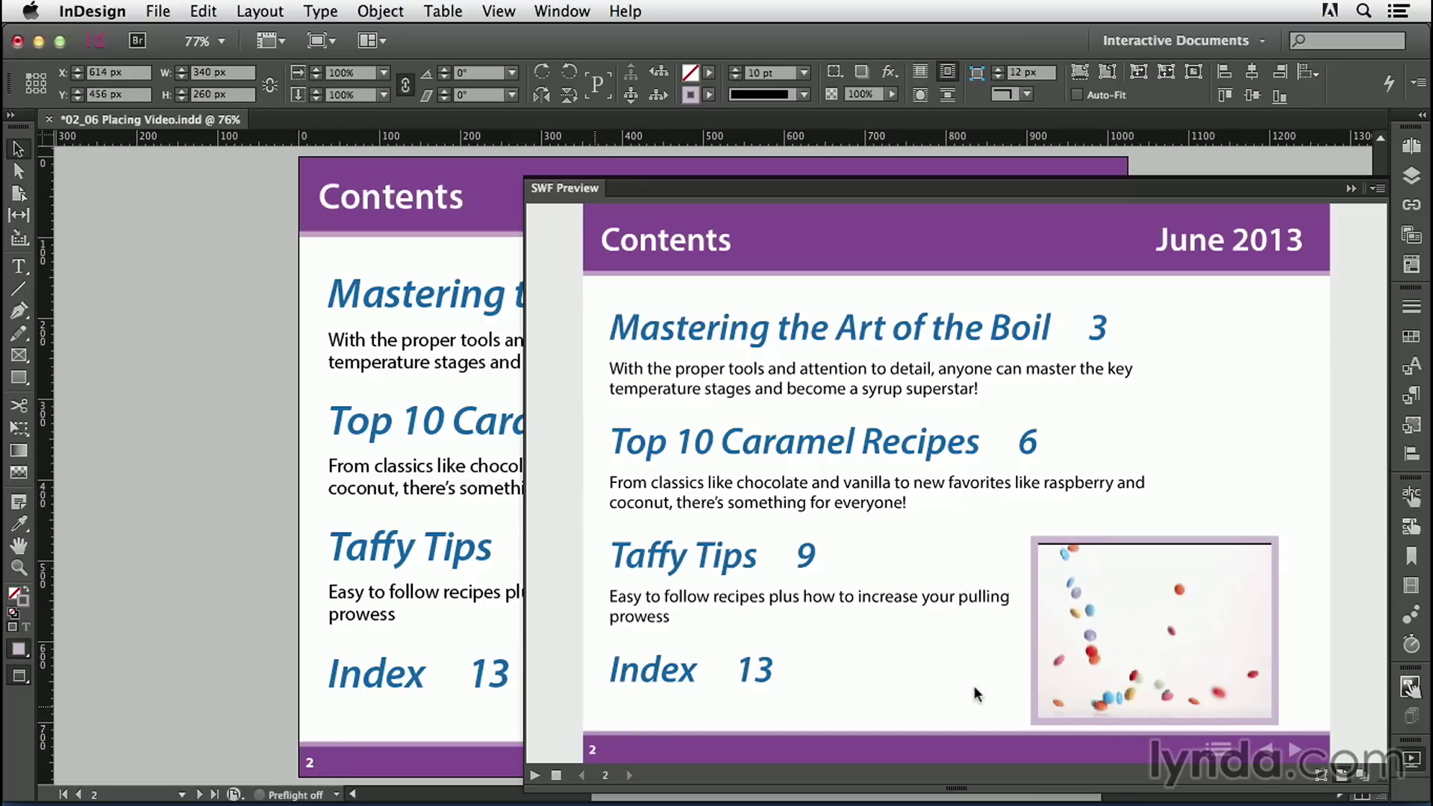
{"action": "left_click", "coordinate": [566, 193]}
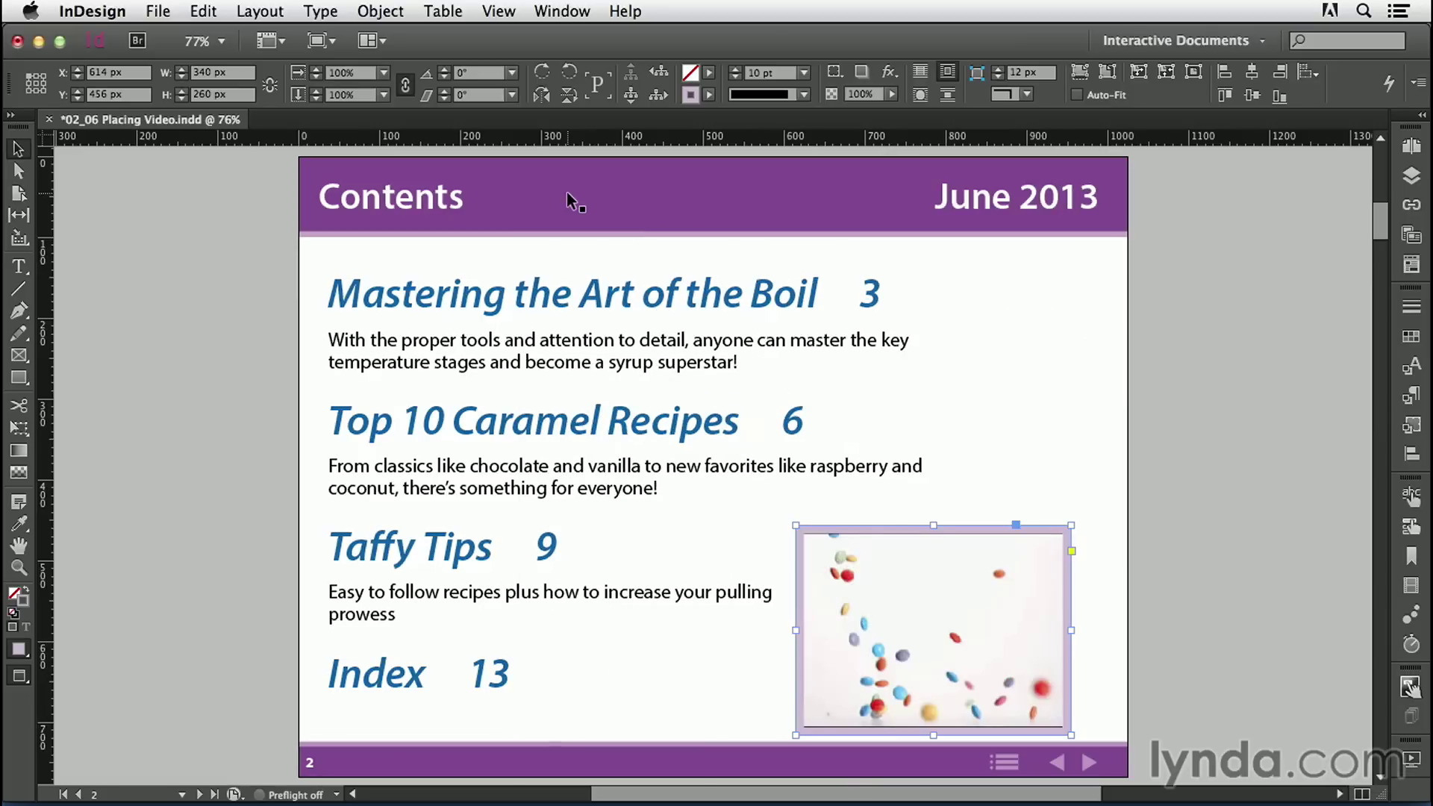
Step: Try the video's Play in Floating Window PDF options, keeping Center position, then cancel them
{"action": "left_click", "coordinate": [1410, 586]}
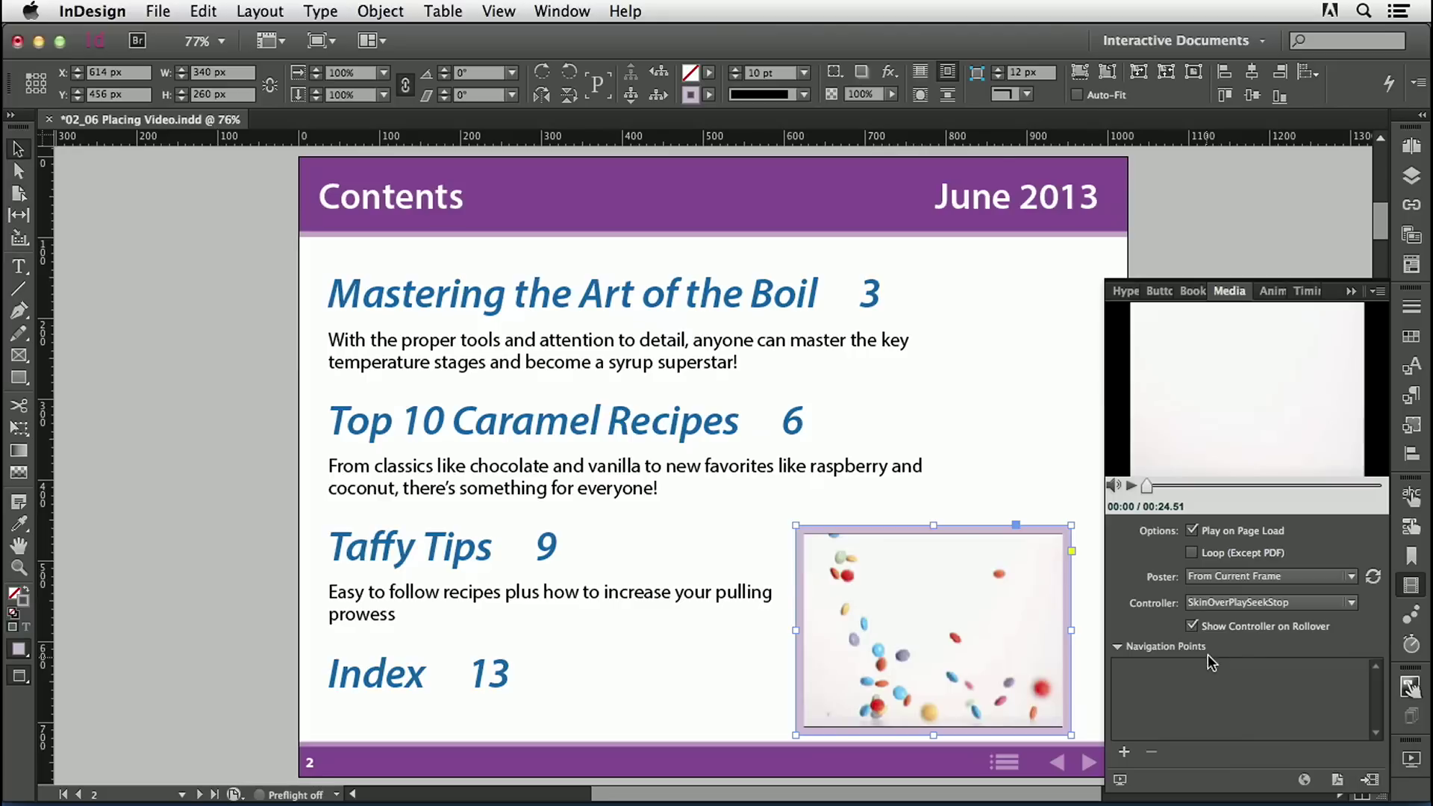
{"action": "left_click", "coordinate": [1333, 779]}
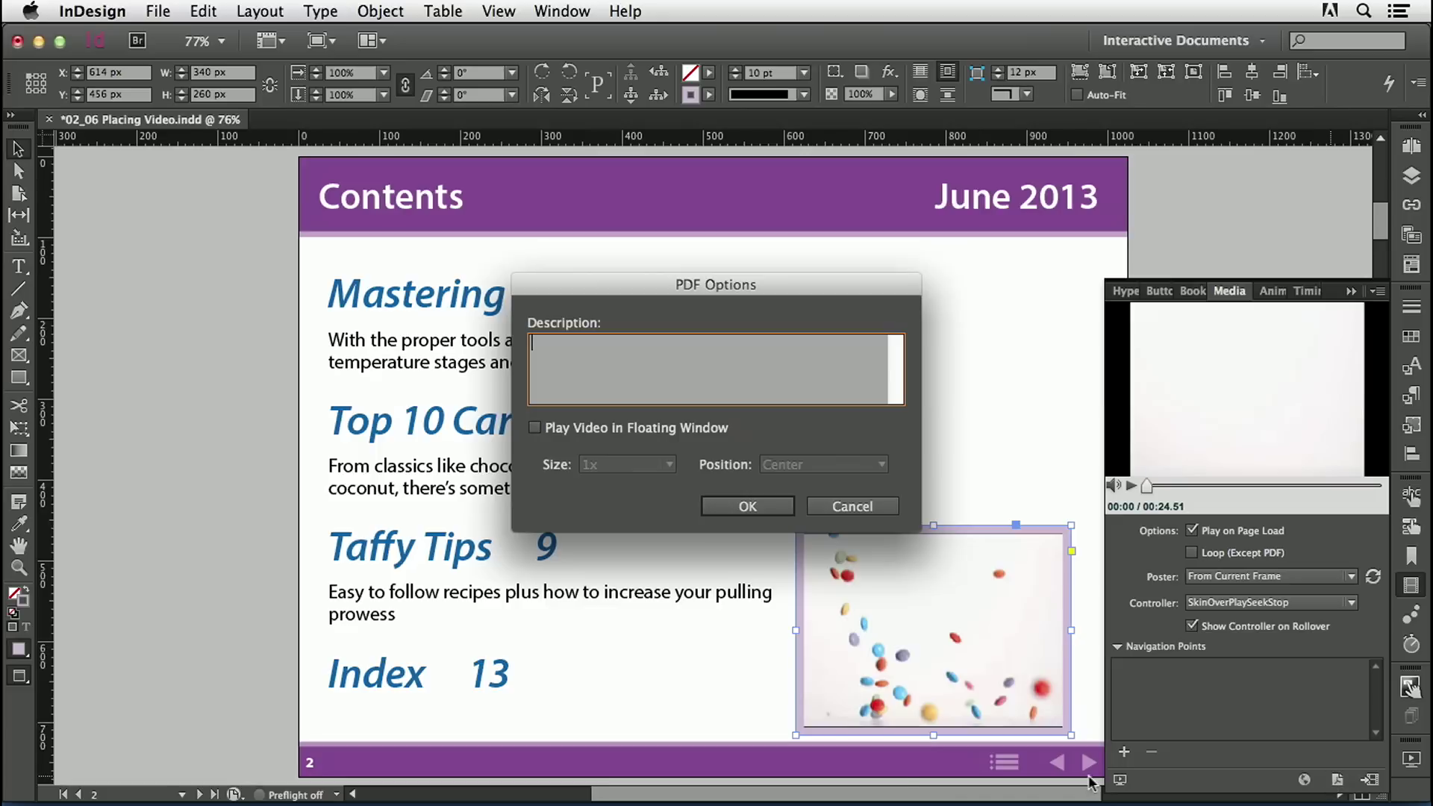
{"action": "left_click", "coordinate": [610, 429]}
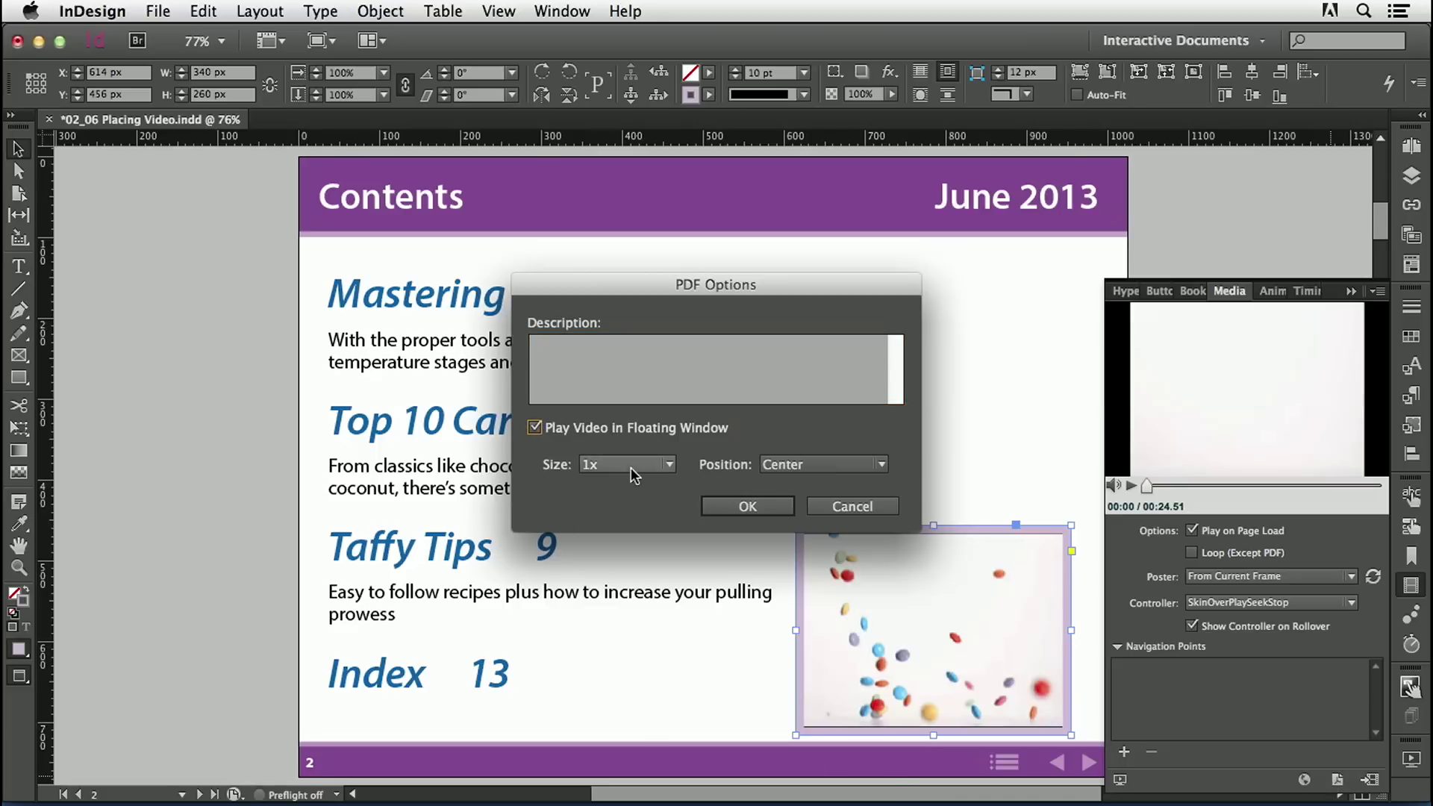
{"action": "left_click", "coordinate": [630, 466]}
{"action": "left_click", "coordinate": [839, 467]}
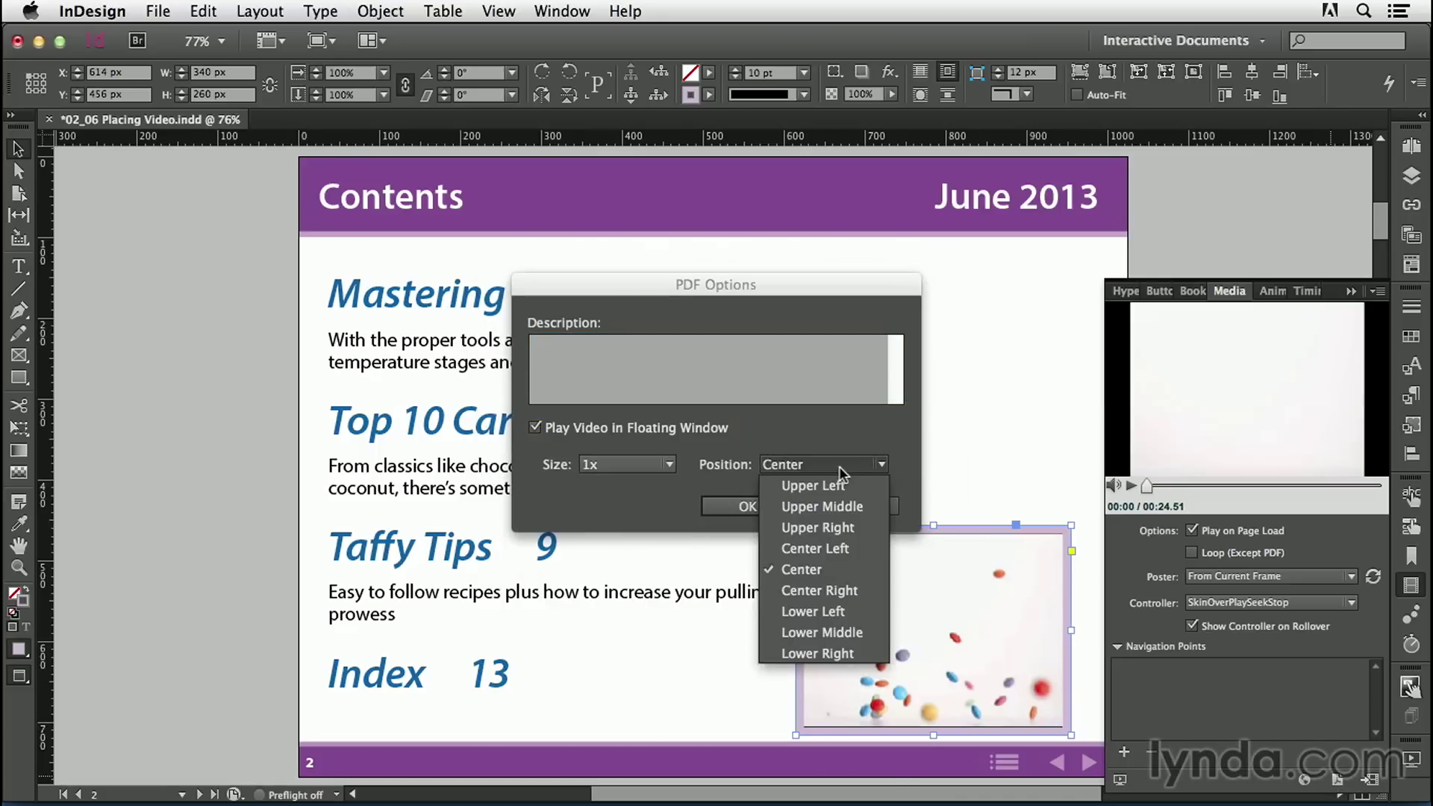
{"action": "left_click", "coordinate": [840, 468]}
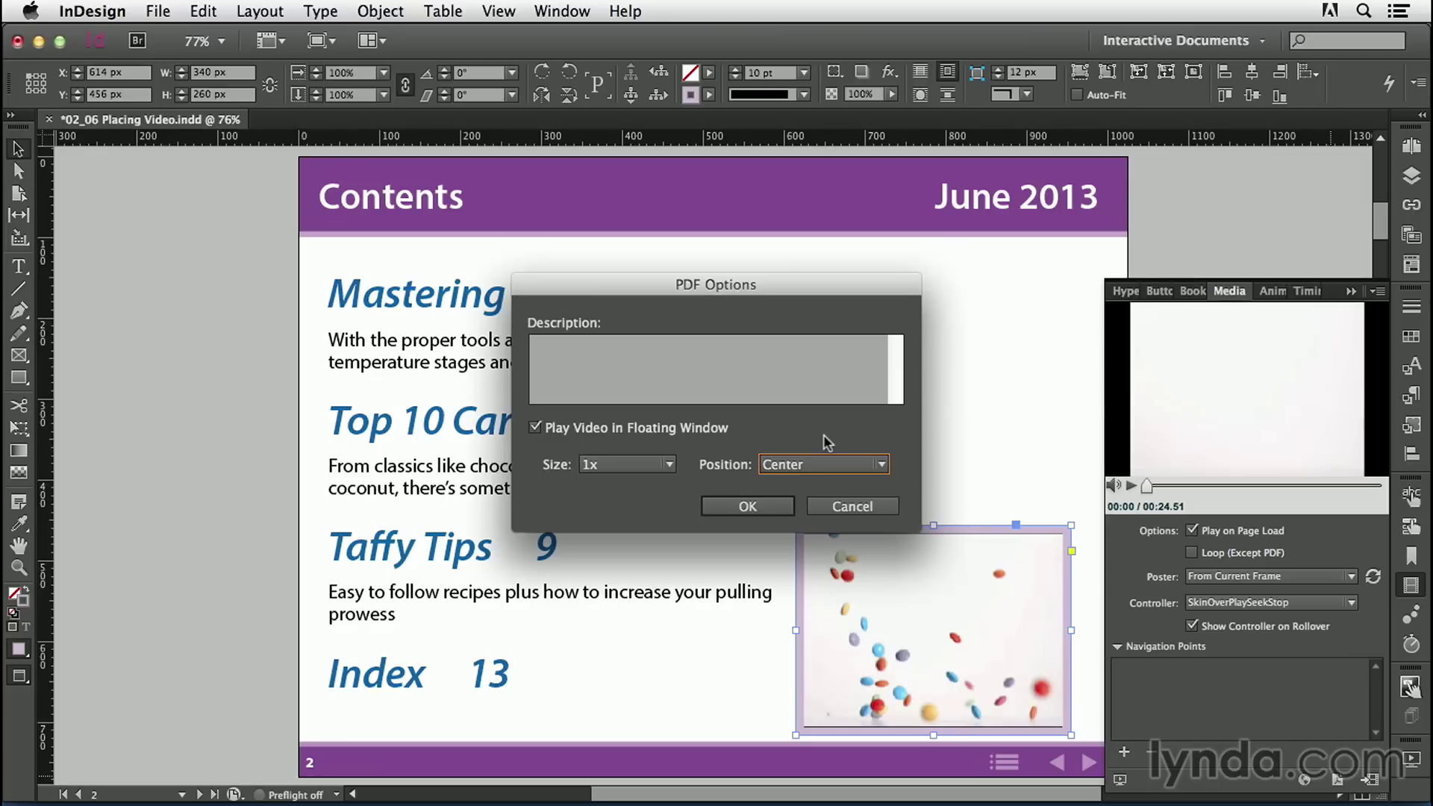
{"action": "left_click", "coordinate": [853, 508]}
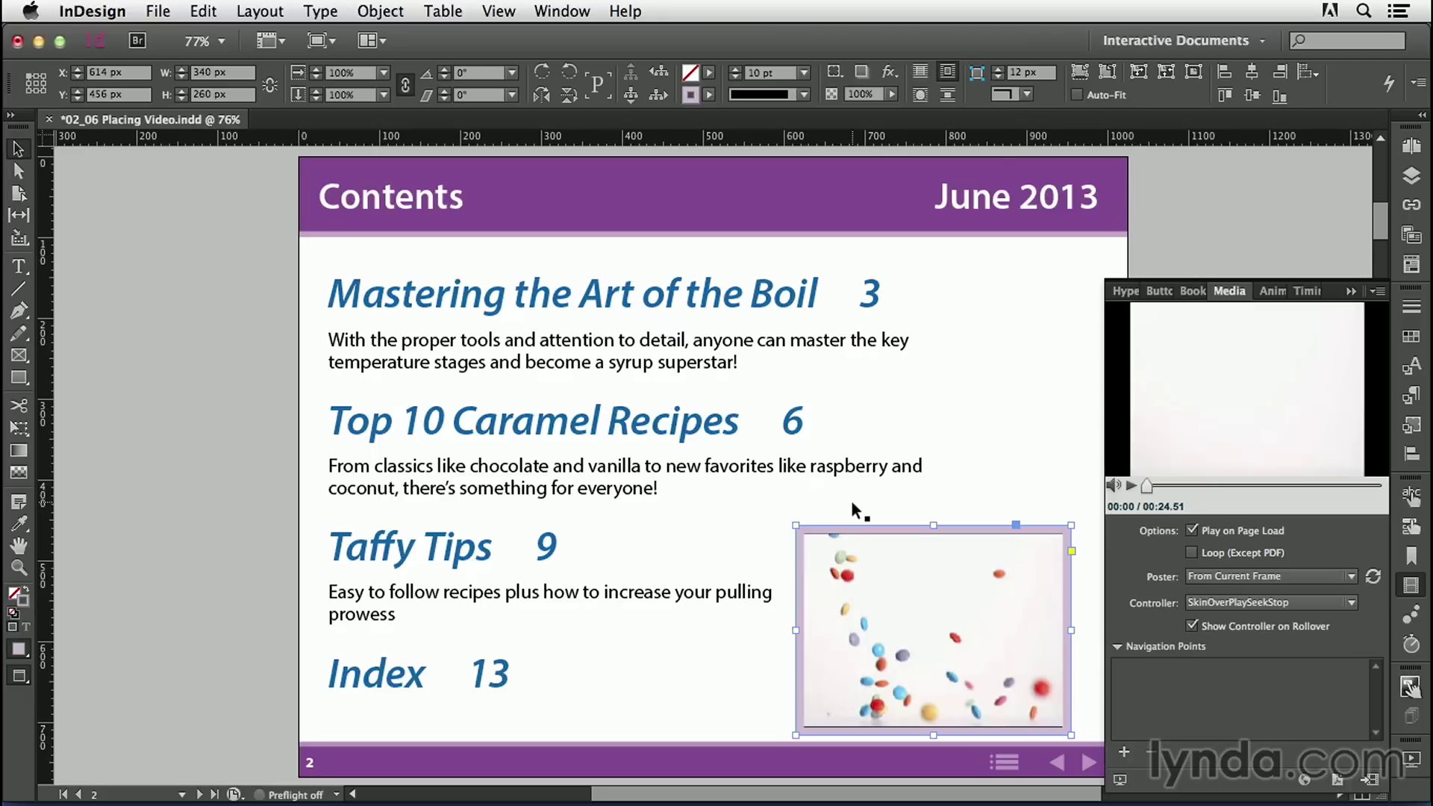
{"action": "key", "text": "super+e"}
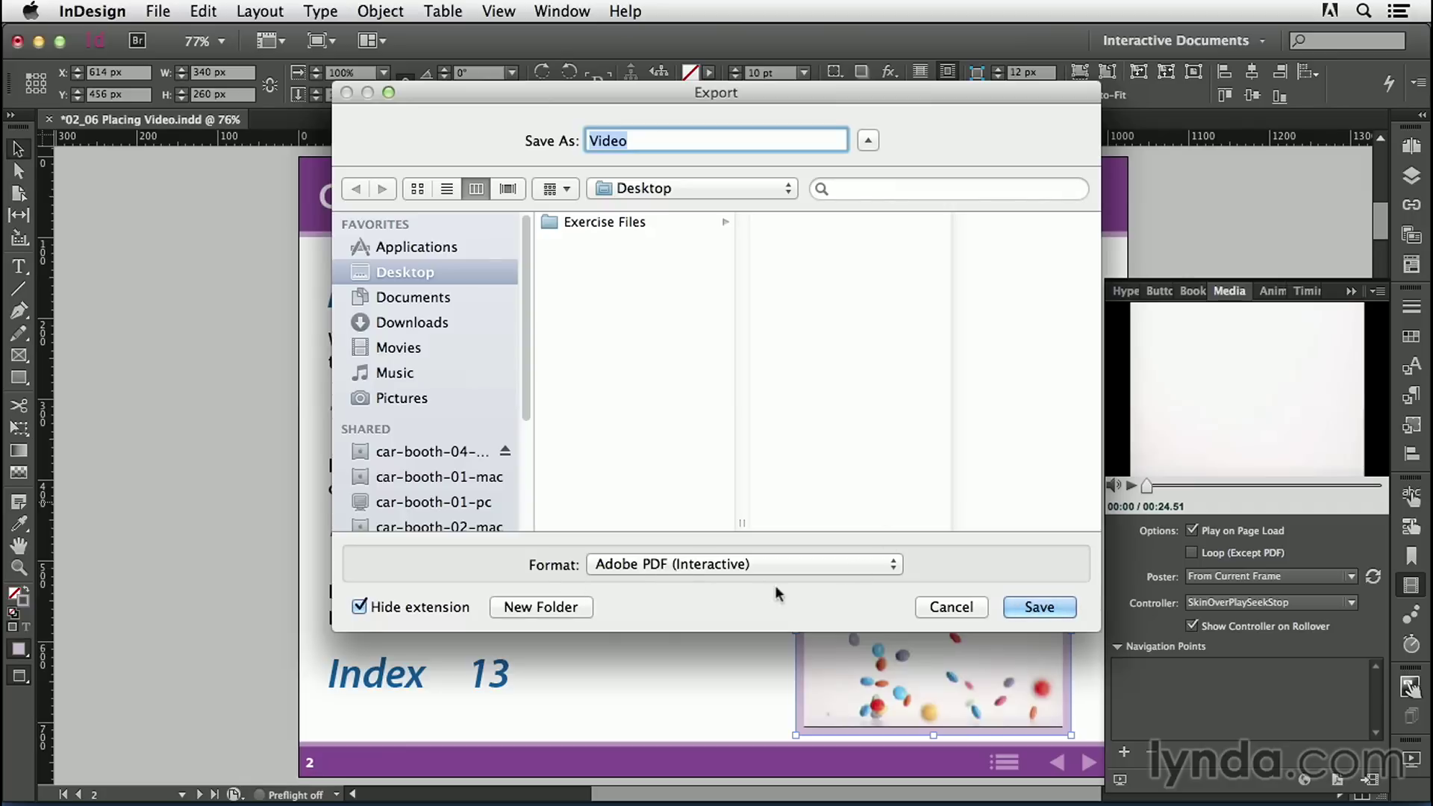
Step: Export to the Desktop as Video.pdf (Adobe PDF Interactive) and view the video on the Contents page
{"action": "left_click", "coordinate": [1042, 622]}
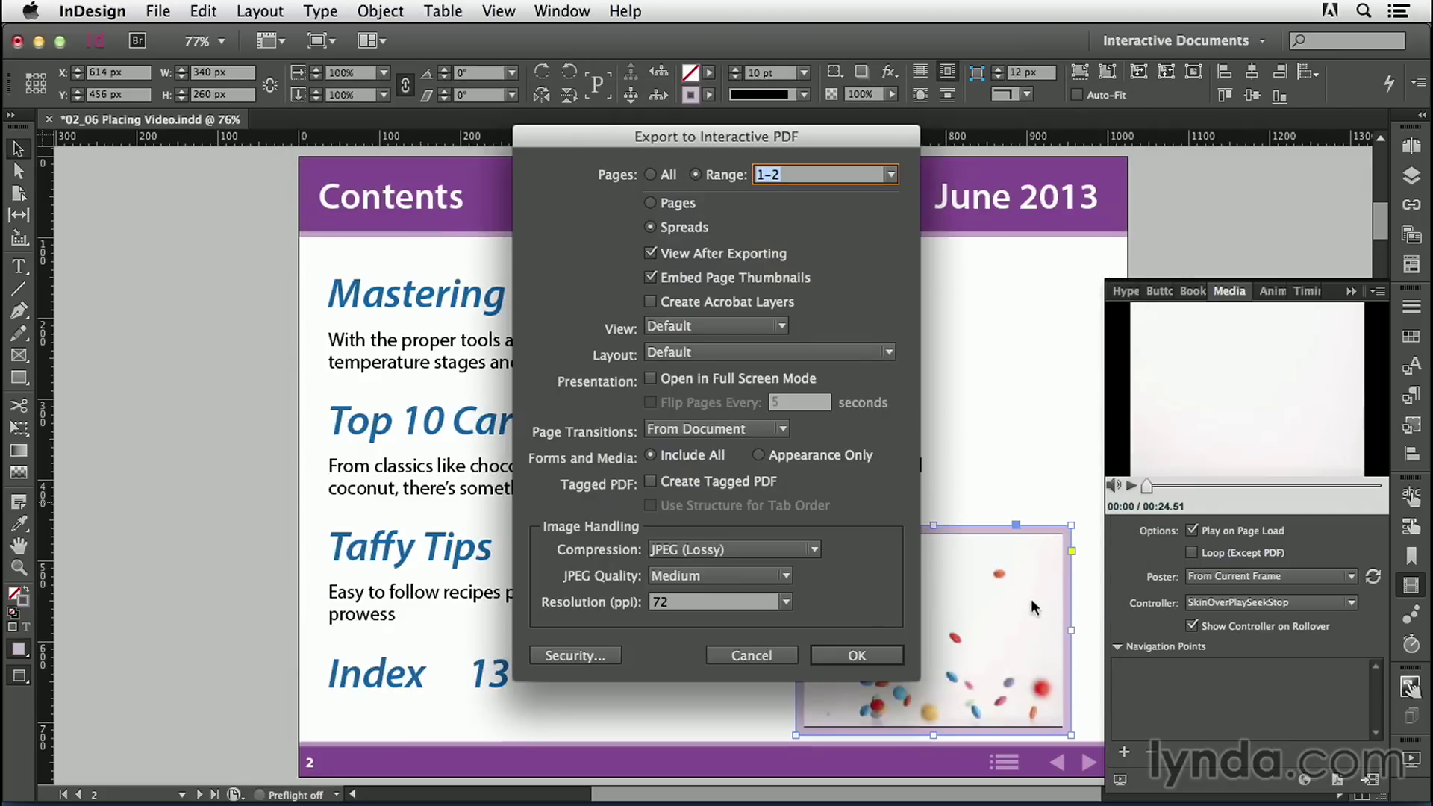
{"action": "left_click", "coordinate": [864, 655]}
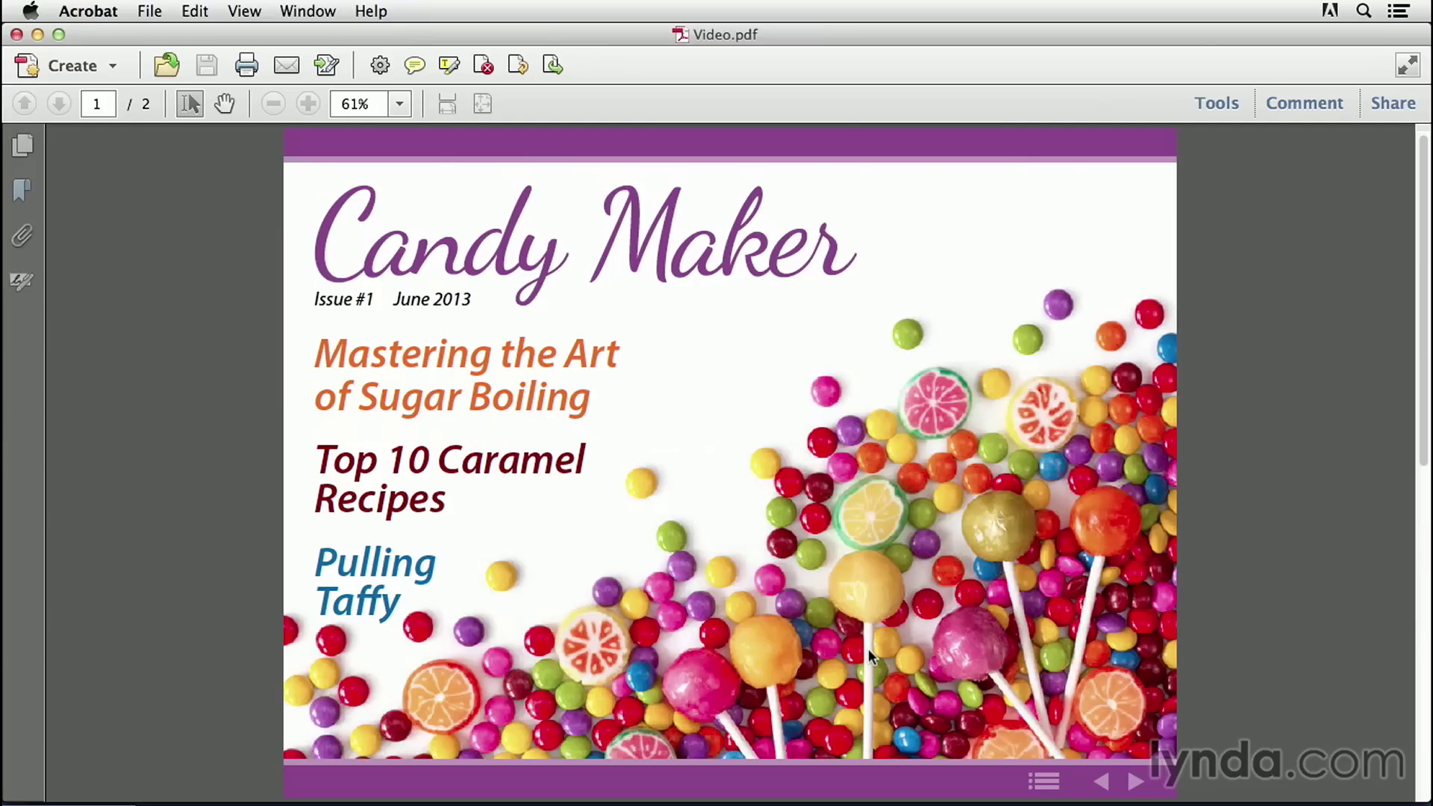
{"action": "left_click", "coordinate": [1134, 785]}
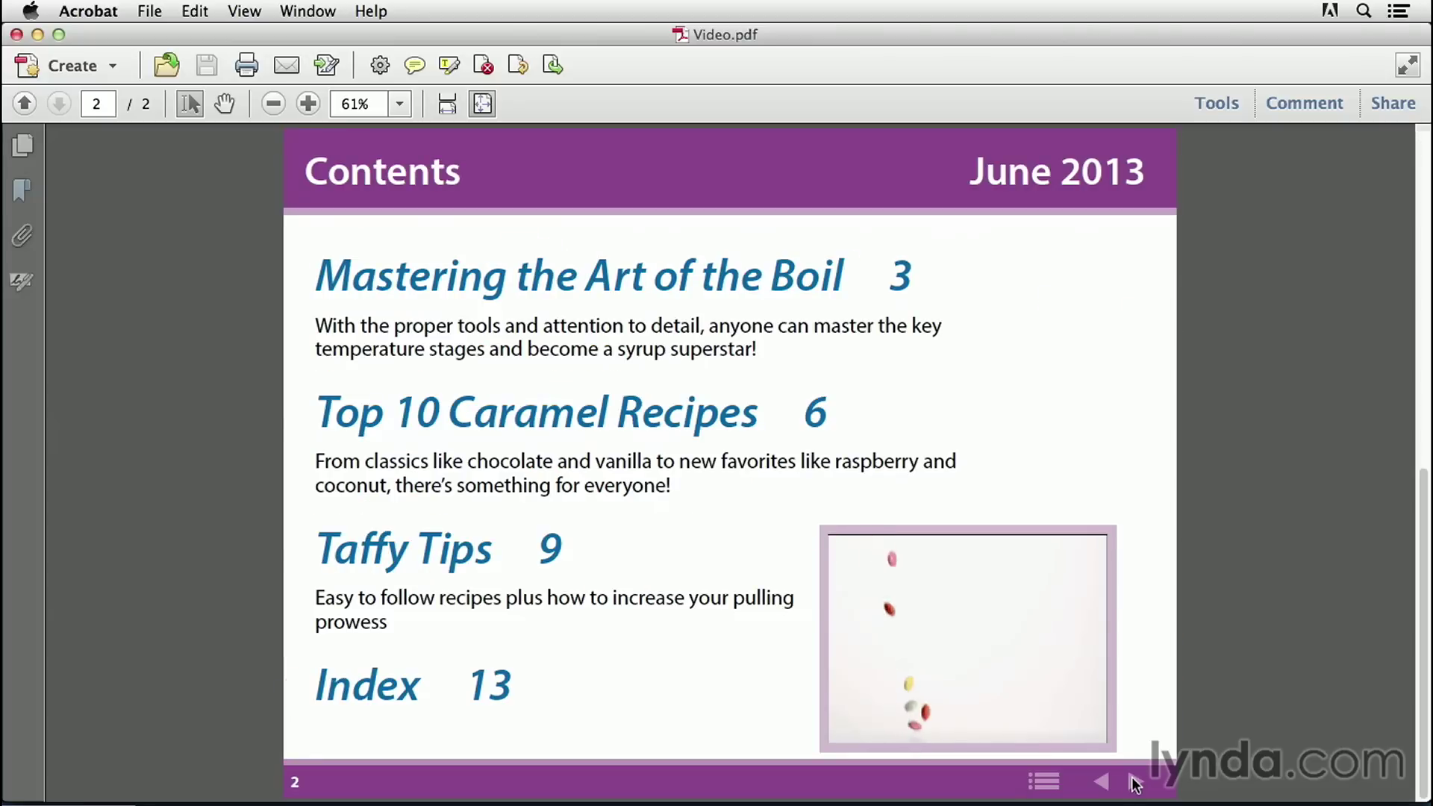
{"action": "mouse_move", "coordinate": [1018, 713]}
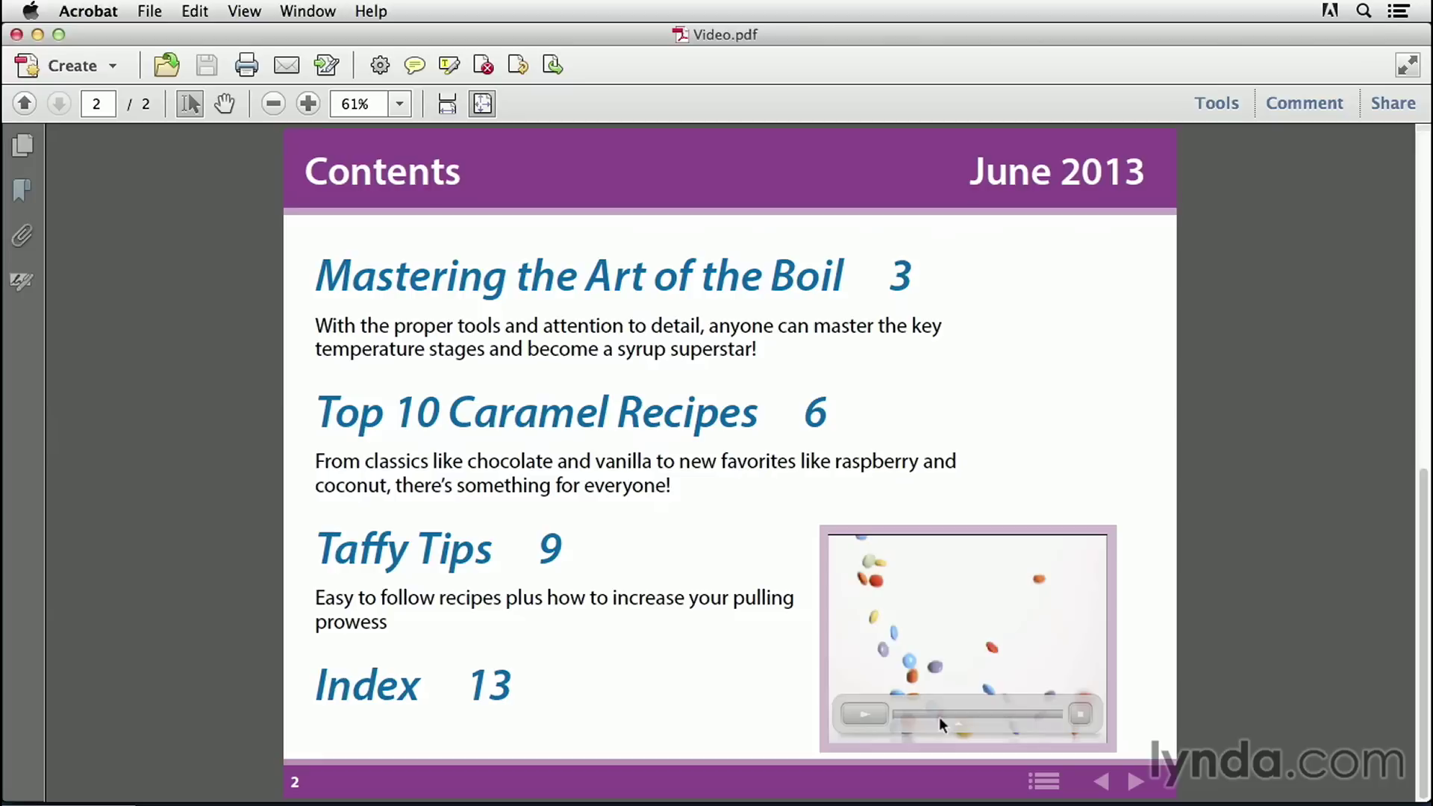
{"action": "left_click", "coordinate": [1193, 106]}
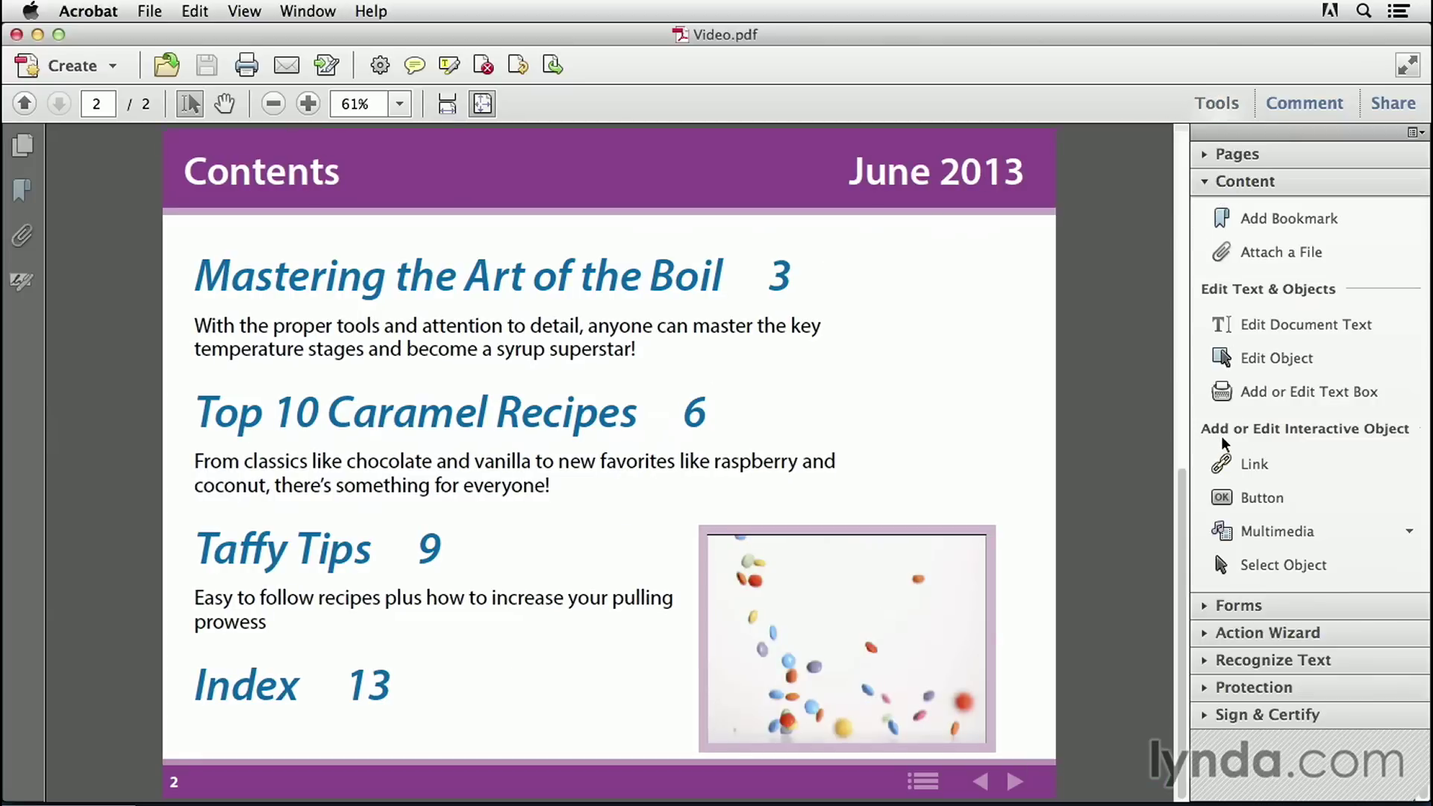
Step: Set the video's controller colour to the banner's sampled purple at 100 opacity
{"action": "left_click", "coordinate": [1267, 567]}
{"action": "double_click", "coordinate": [928, 580]}
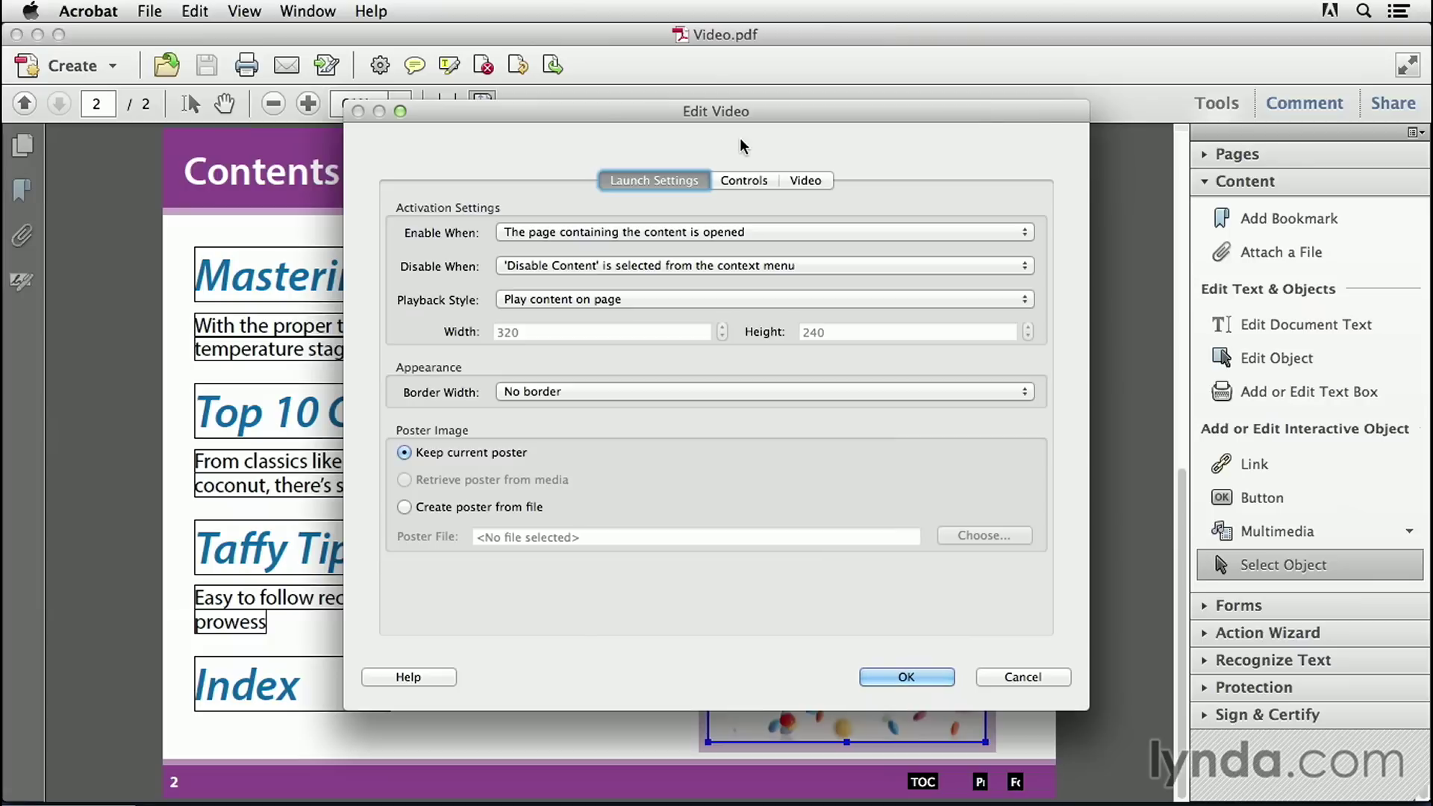
{"action": "left_click", "coordinate": [730, 179]}
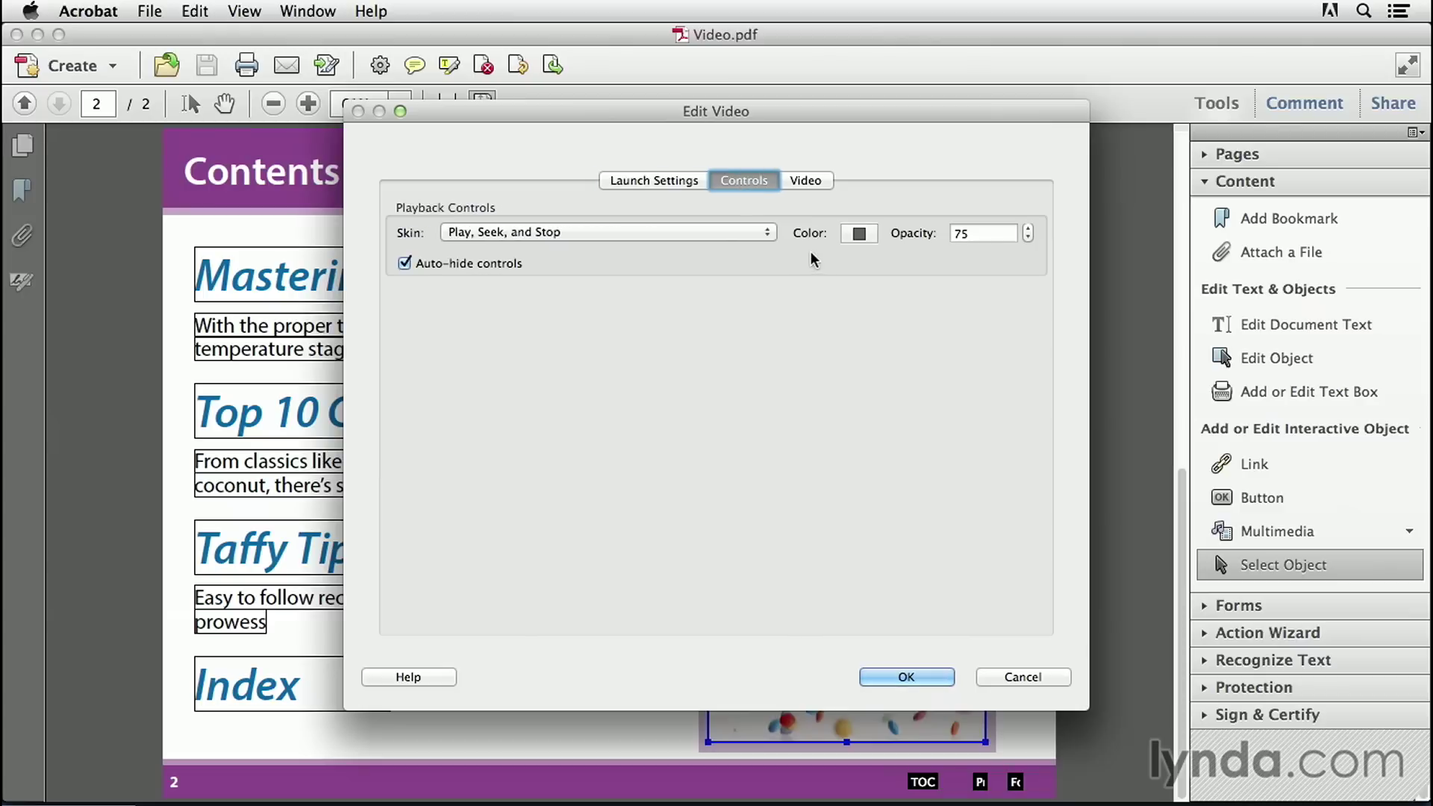
{"action": "left_click", "coordinate": [855, 234]}
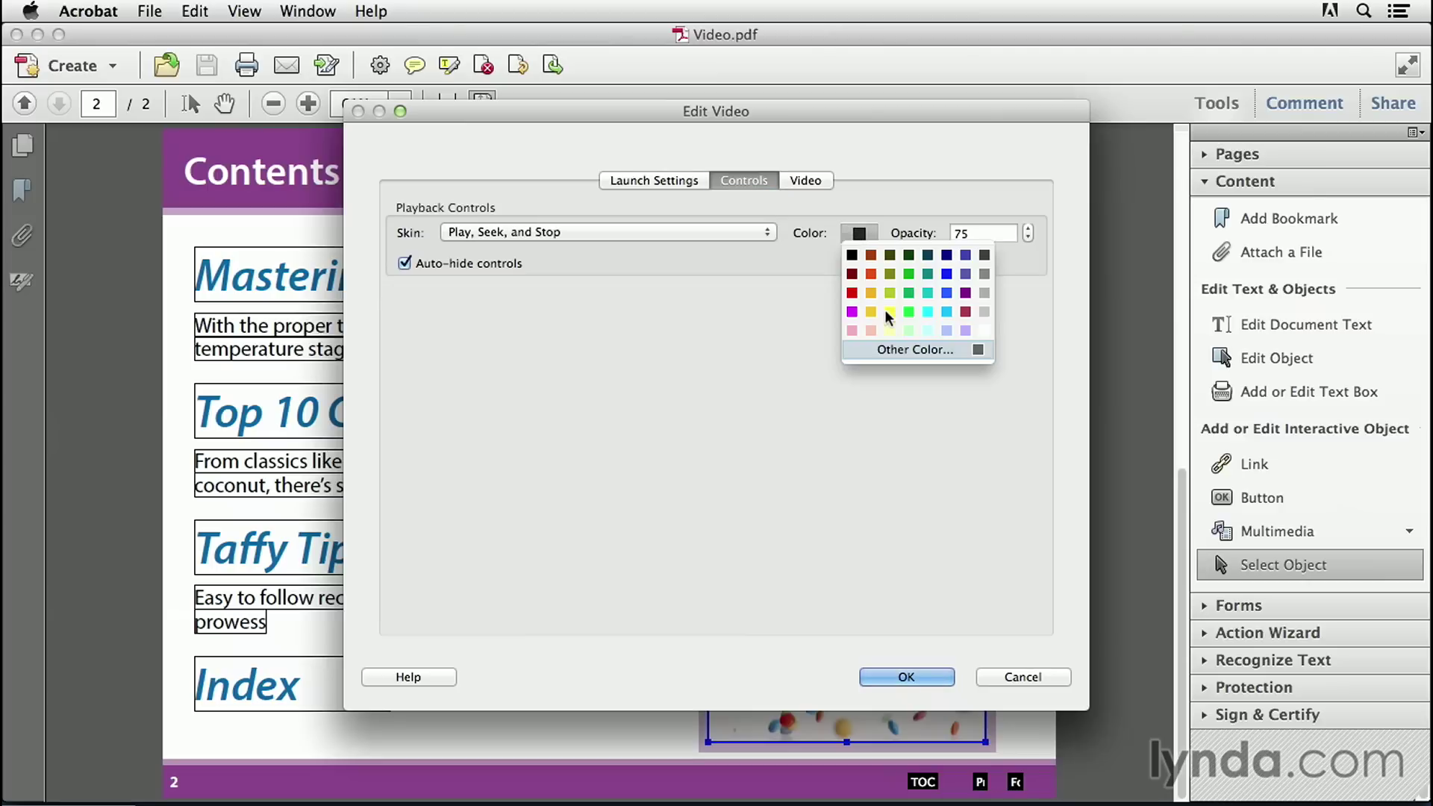
{"action": "left_click", "coordinate": [891, 352]}
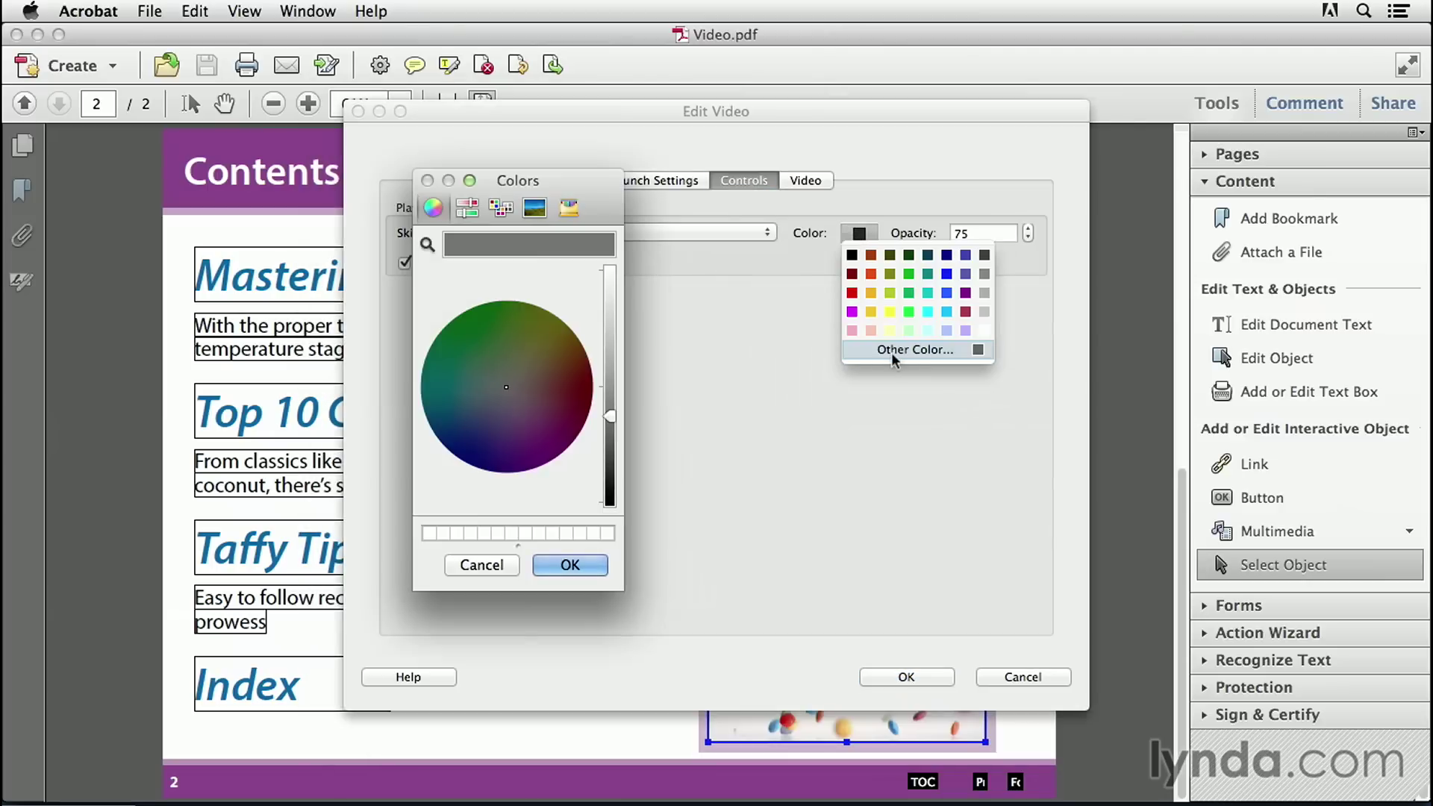
{"action": "left_click", "coordinate": [427, 244]}
{"action": "left_click", "coordinate": [295, 144]}
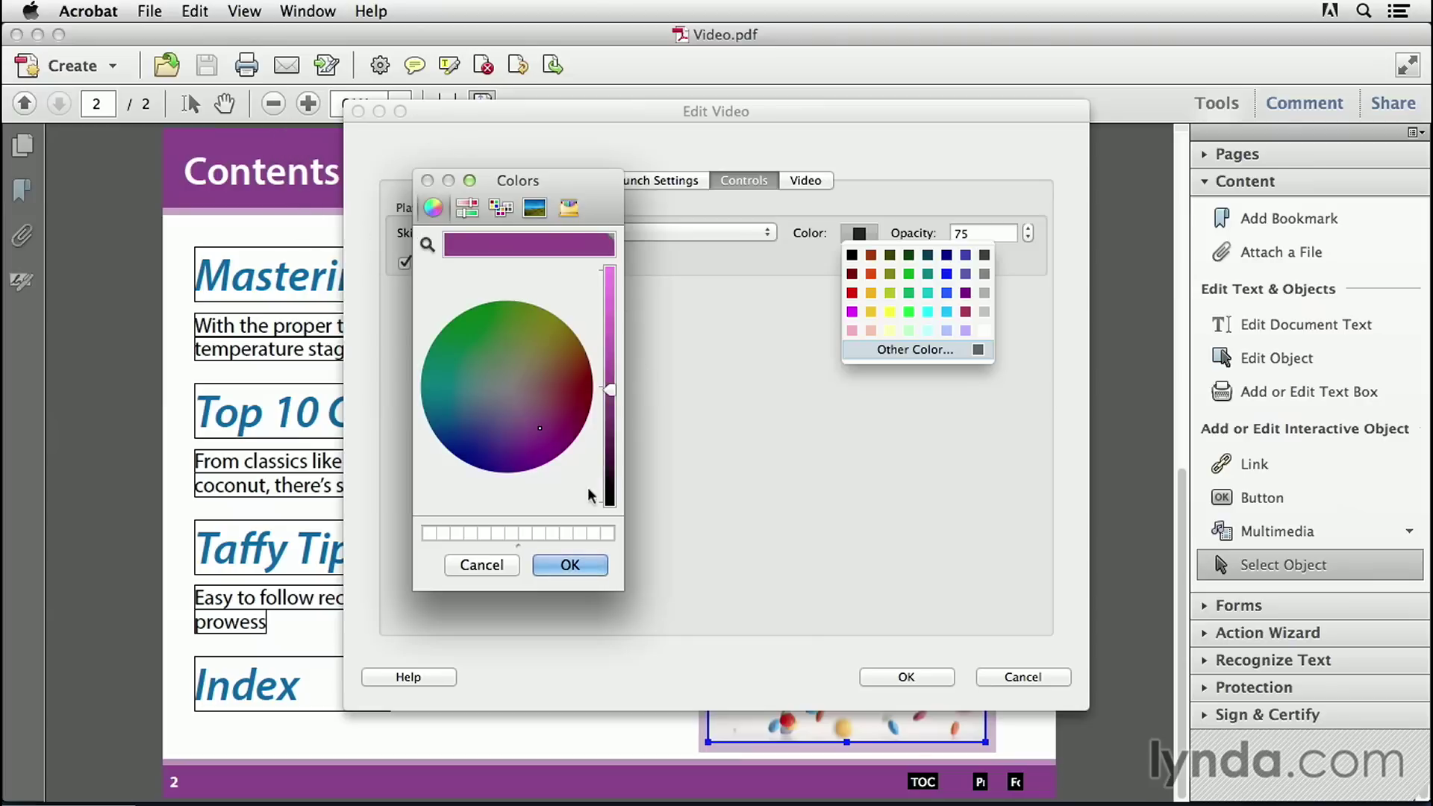
{"action": "left_click", "coordinate": [569, 565]}
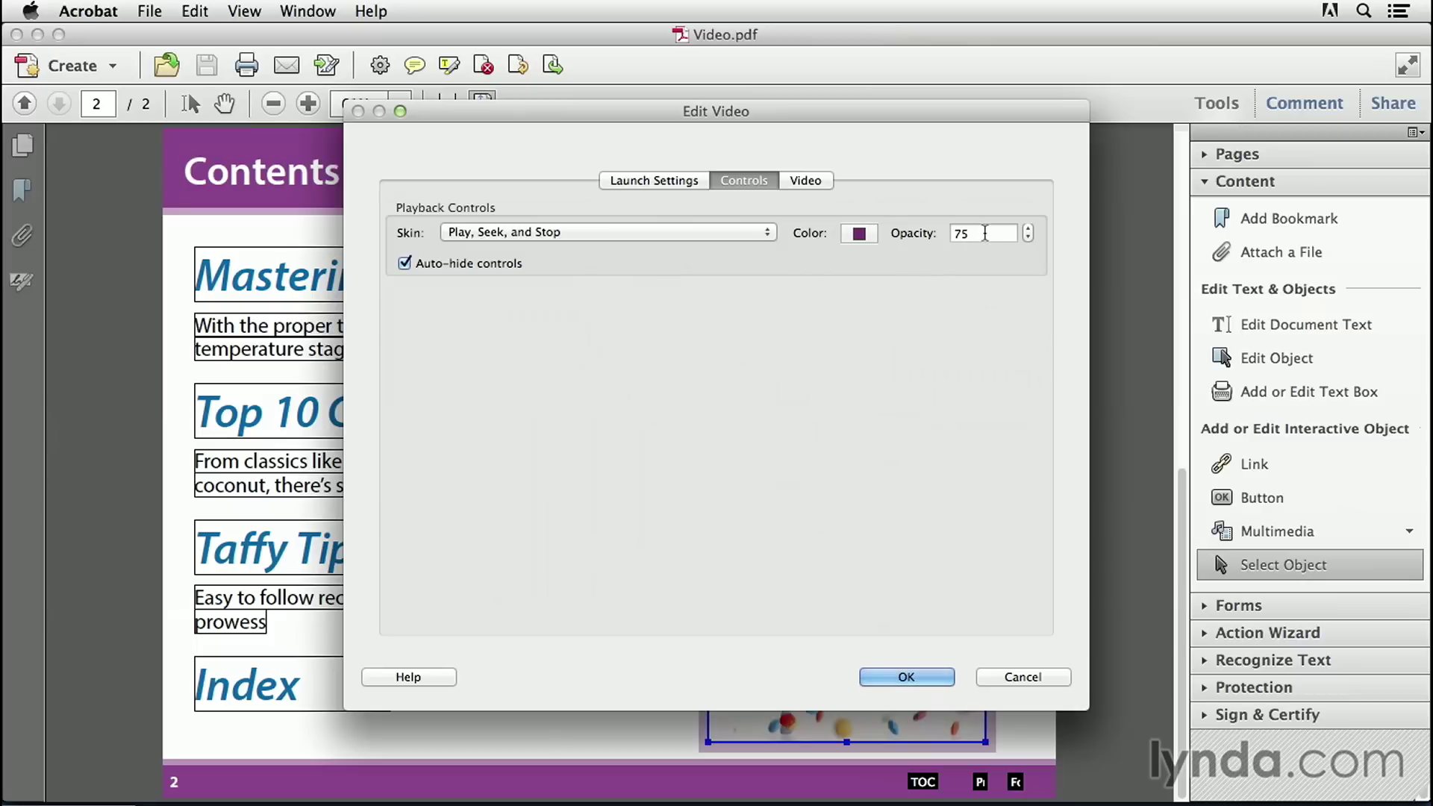
{"action": "type", "text": "100"}
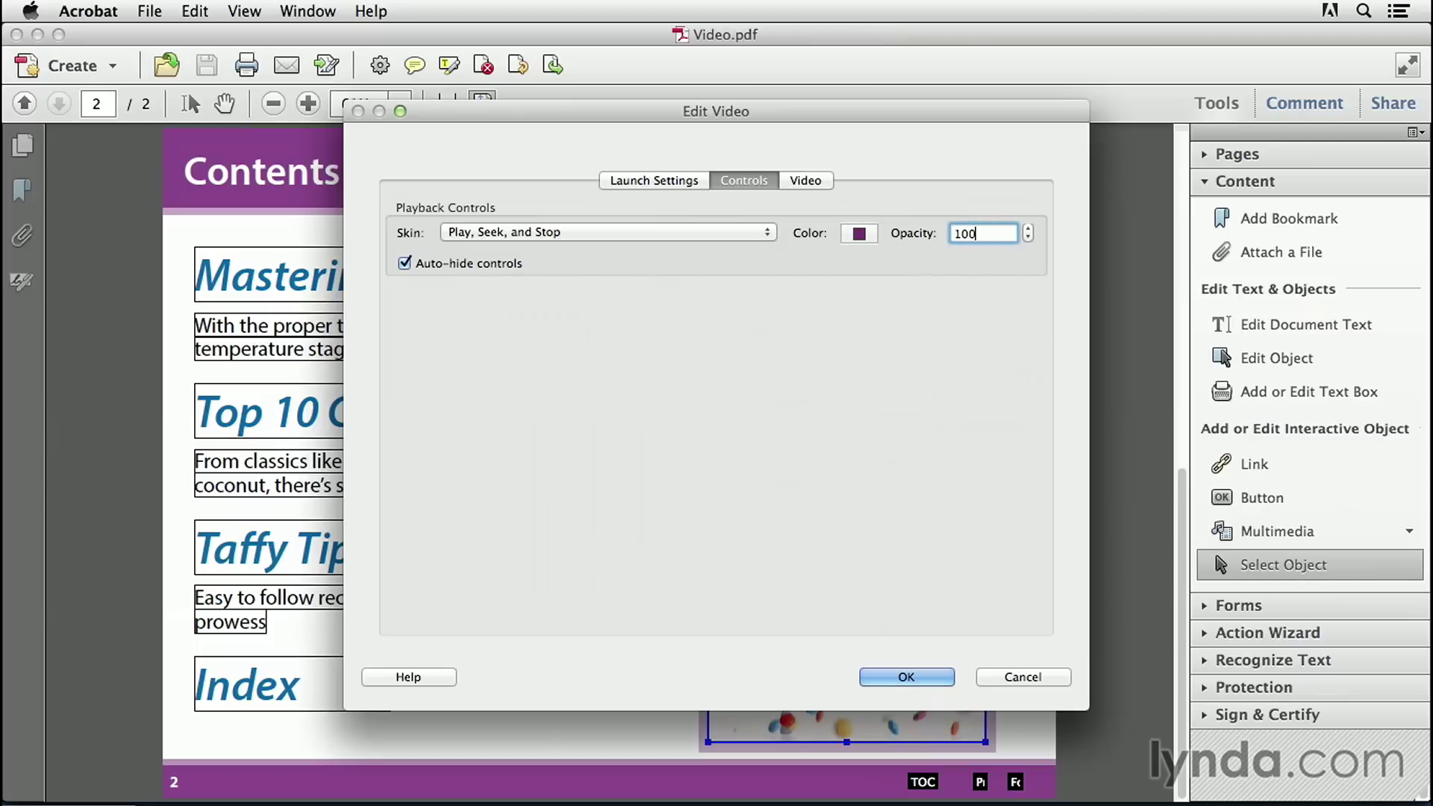
{"action": "left_click", "coordinate": [893, 678]}
Step: Return to normal selection and play the candy video with its purple controls
{"action": "left_click", "coordinate": [190, 105]}
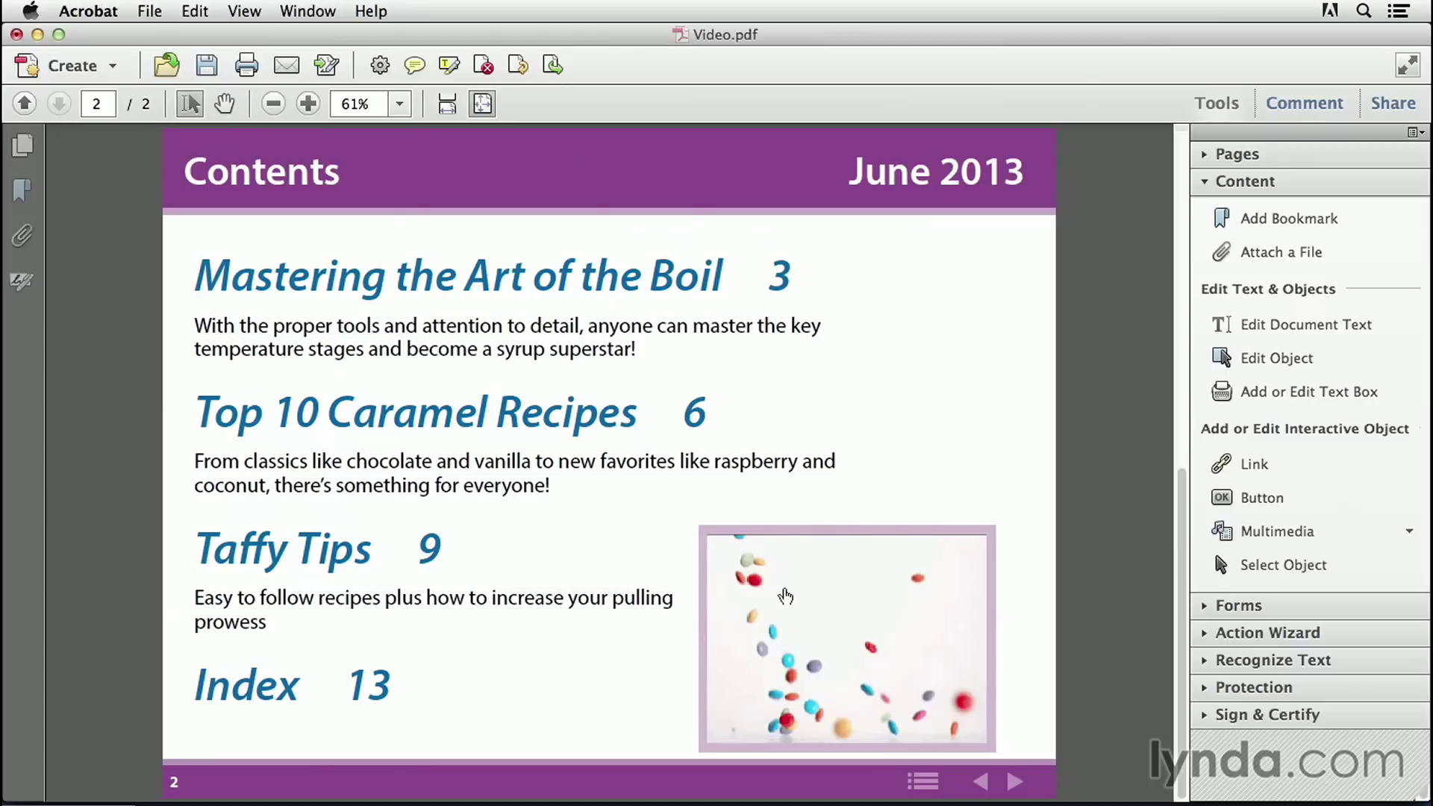
{"action": "left_click", "coordinate": [782, 597]}
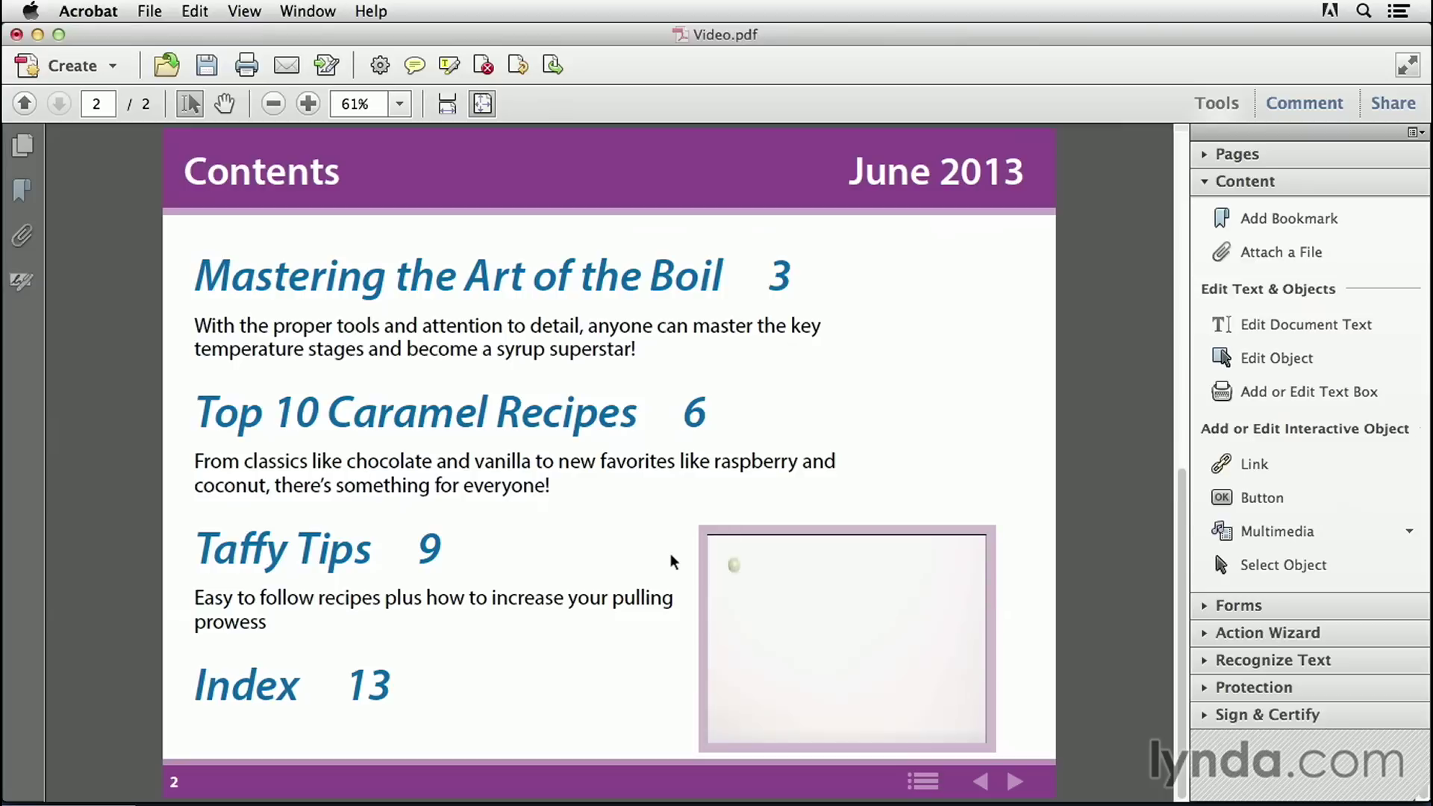
{"action": "mouse_move", "coordinate": [747, 586]}
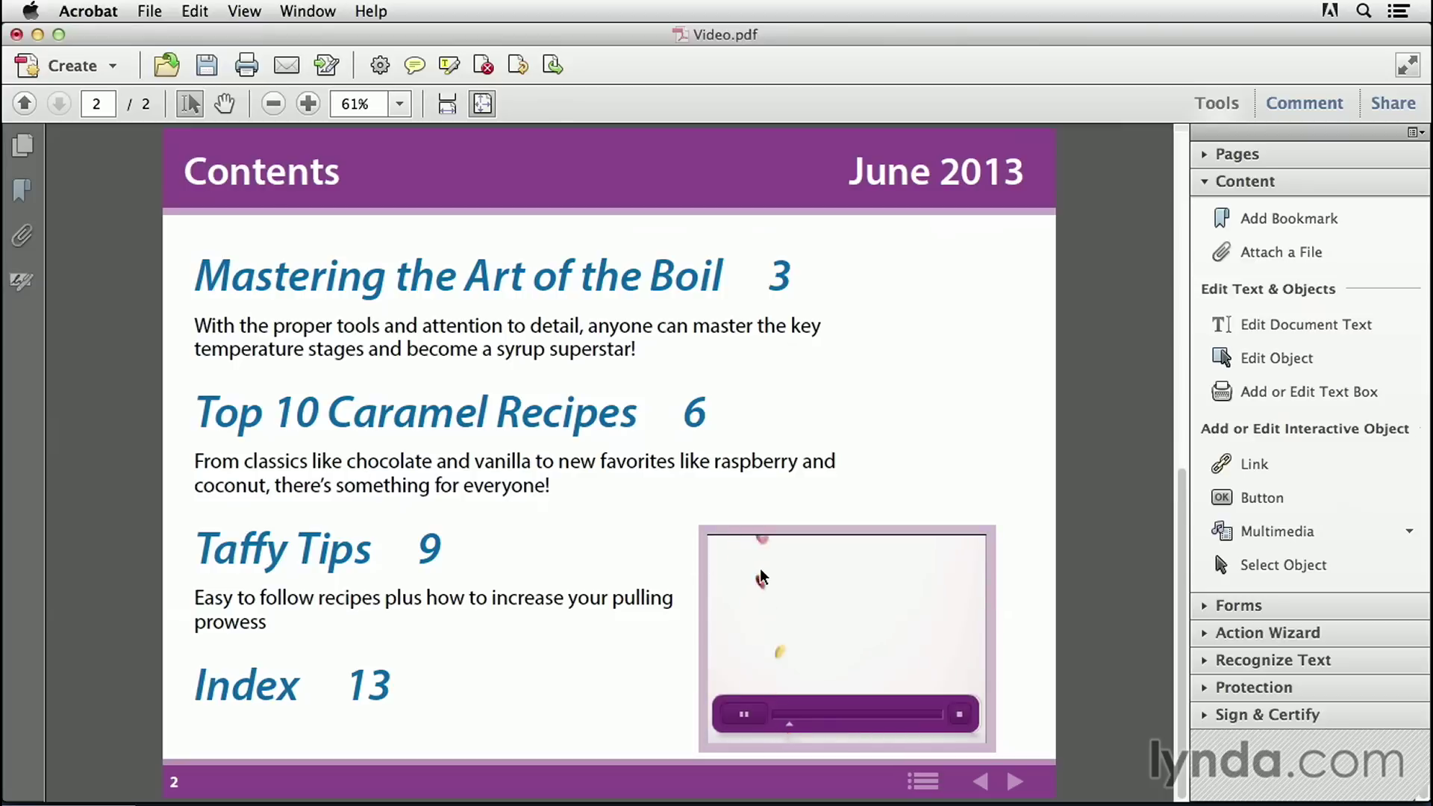